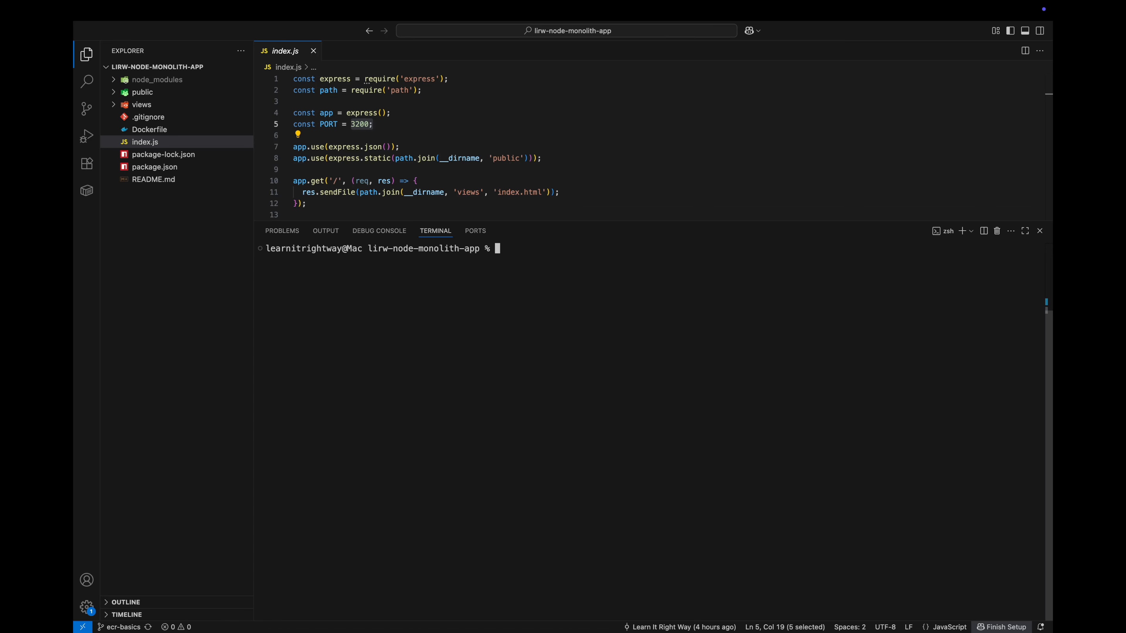
# Step: Build and load the linux/amd64 image for ecr-poc-repo:latest in the us-east-1 registry with docker buildx, and list the local Docker images
pyautogui.write('docker buildx build \\   --platform linux/amd64 \\   -t 891377291433.dkr.ecr.us-east-1.amazonaws.com/ecr-poc-repo:latest \\   --load .')
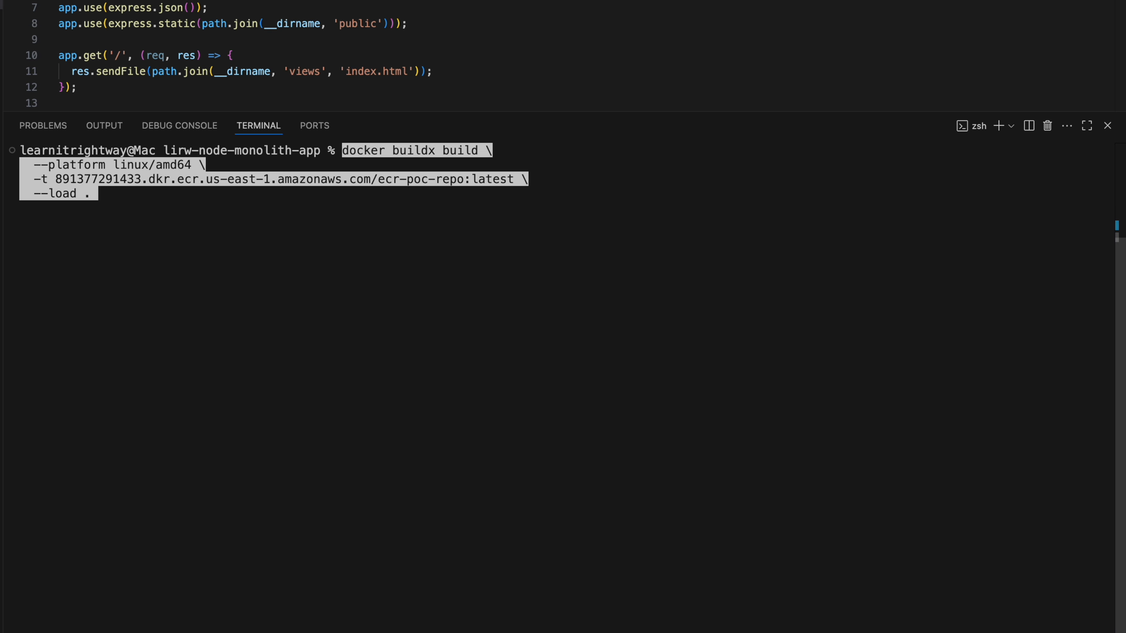
pyautogui.press('Return')
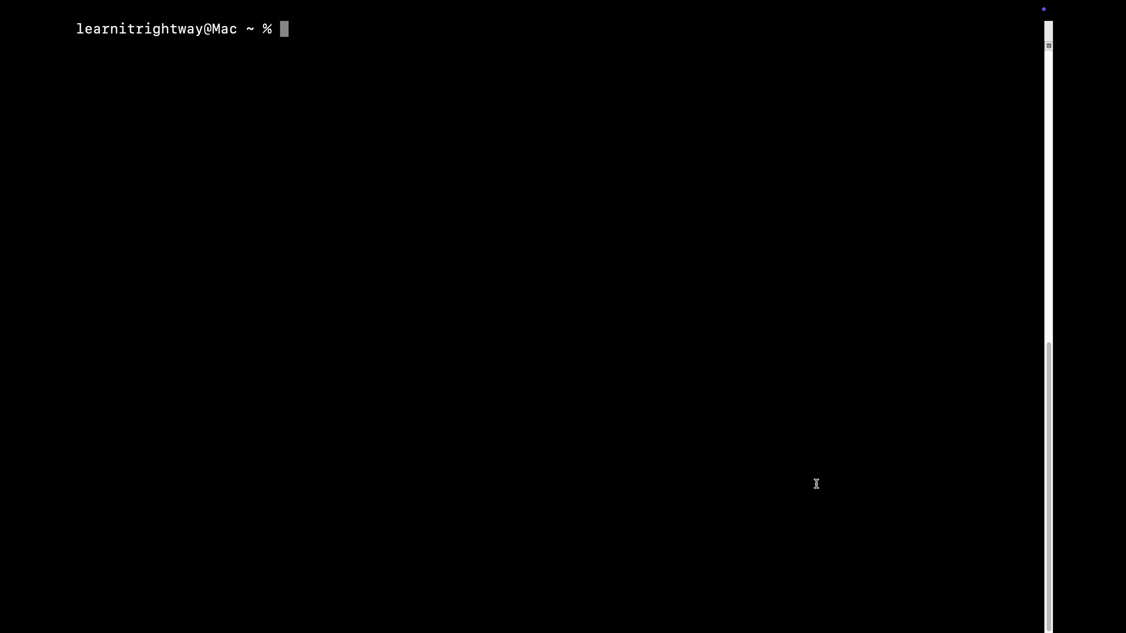
pyautogui.write('docker images')
pyautogui.press('Return')
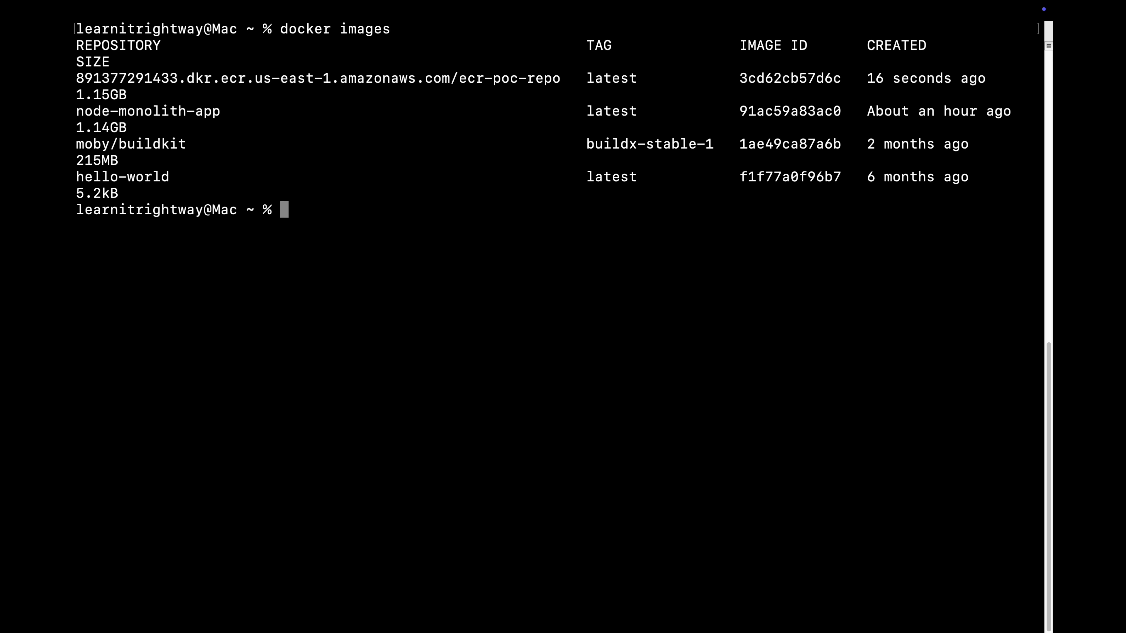
# Step: Push the ecr-poc-repo image with the latest tag to its ECR registry in us-east-1
pyautogui.write('docker push')
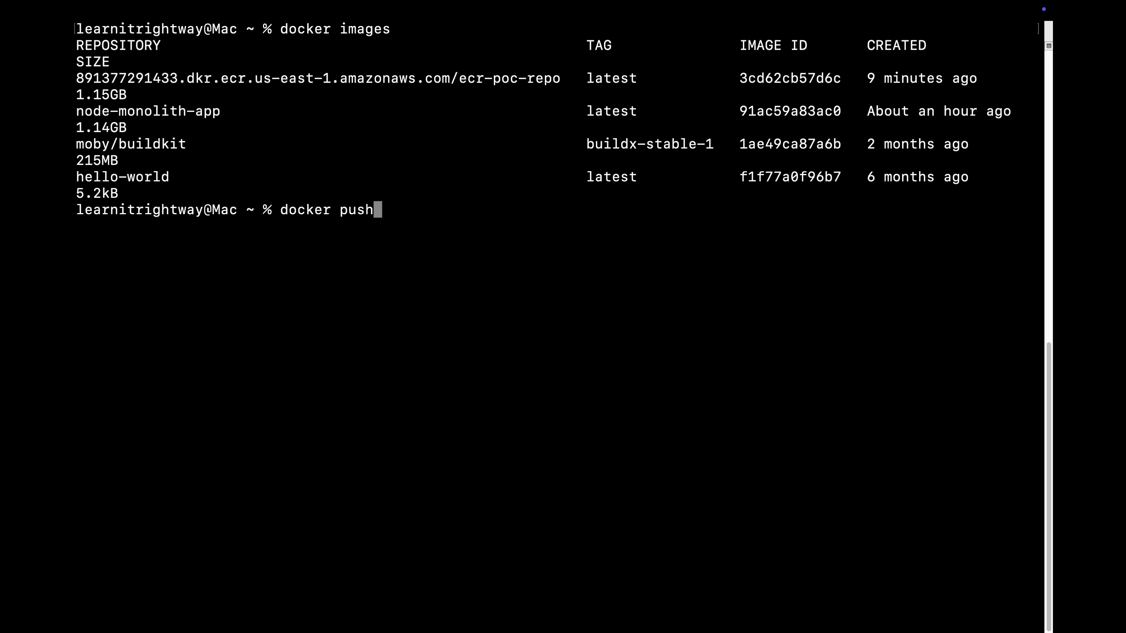
pyautogui.moveTo(76, 78); pyautogui.dragTo(408, 194)
pyautogui.write(':latest')
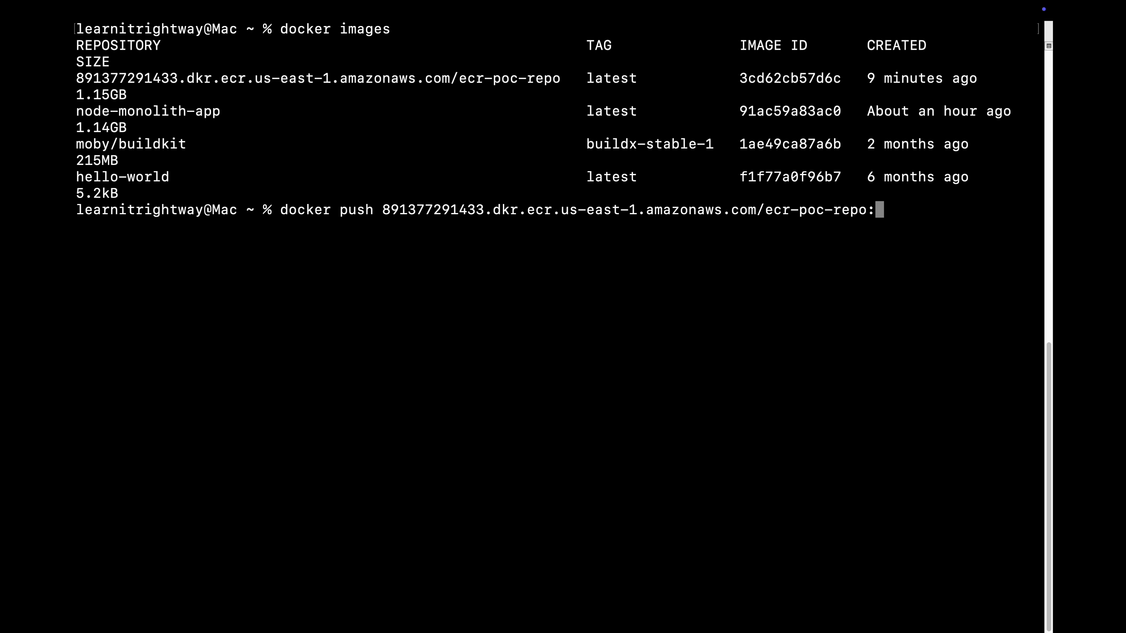
pyautogui.press('Return')
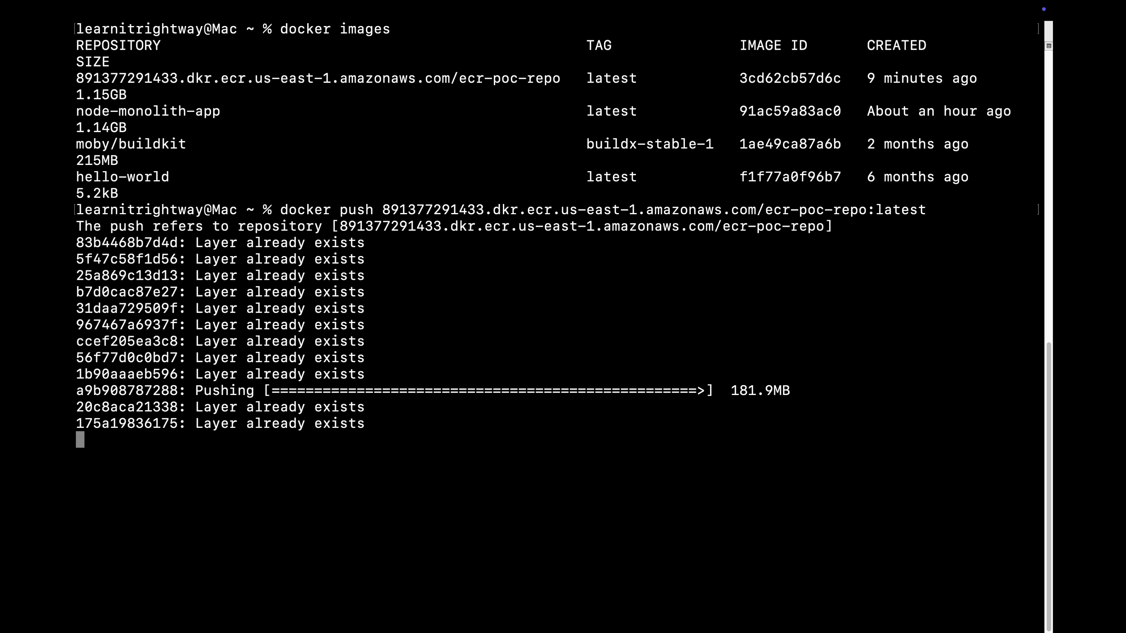
# Step: List the images stored in the ECR repository ecr-poc-repo in region us-east-1 with the AWS CLI
pyautogui.write('a')
pyautogui.write('ws ecr list-images --repository-name ecr-poc-repo --region us-east-1')
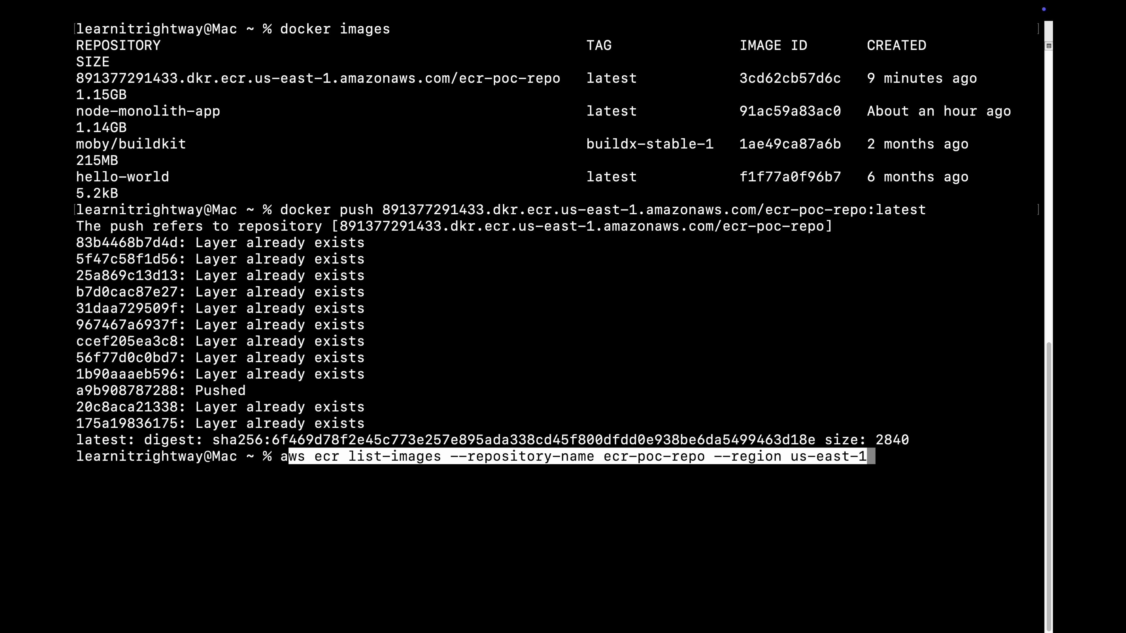
pyautogui.press('Return')
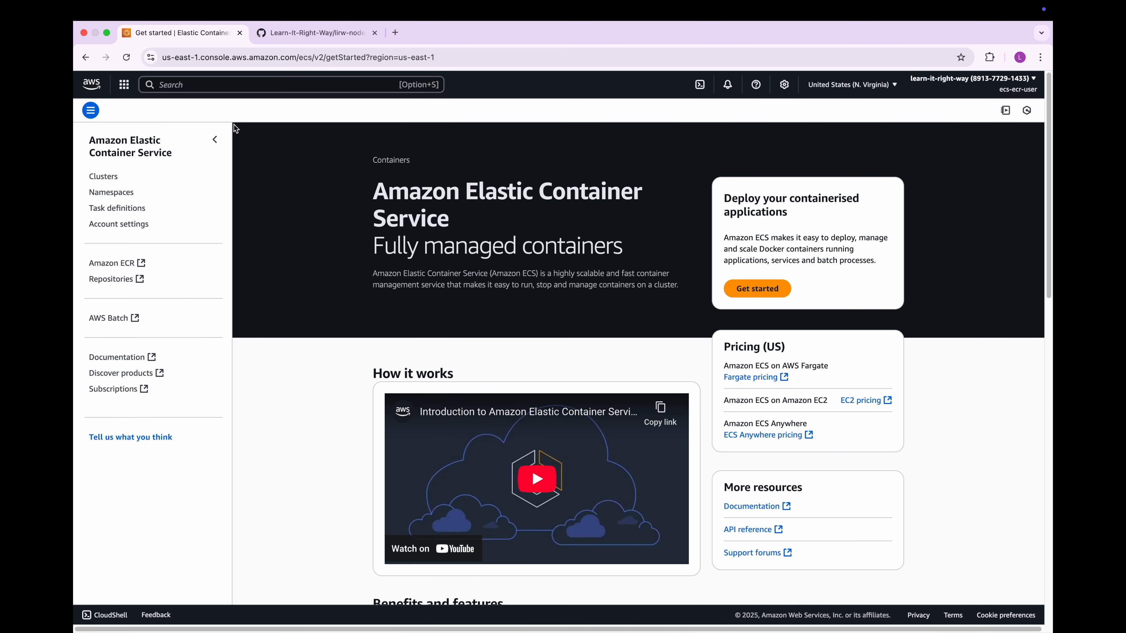
# Step: Search the AWS console for vpc and open the VPC service in a new browser tab
pyautogui.hotkey('alt', 's')
pyautogui.write('vpc')
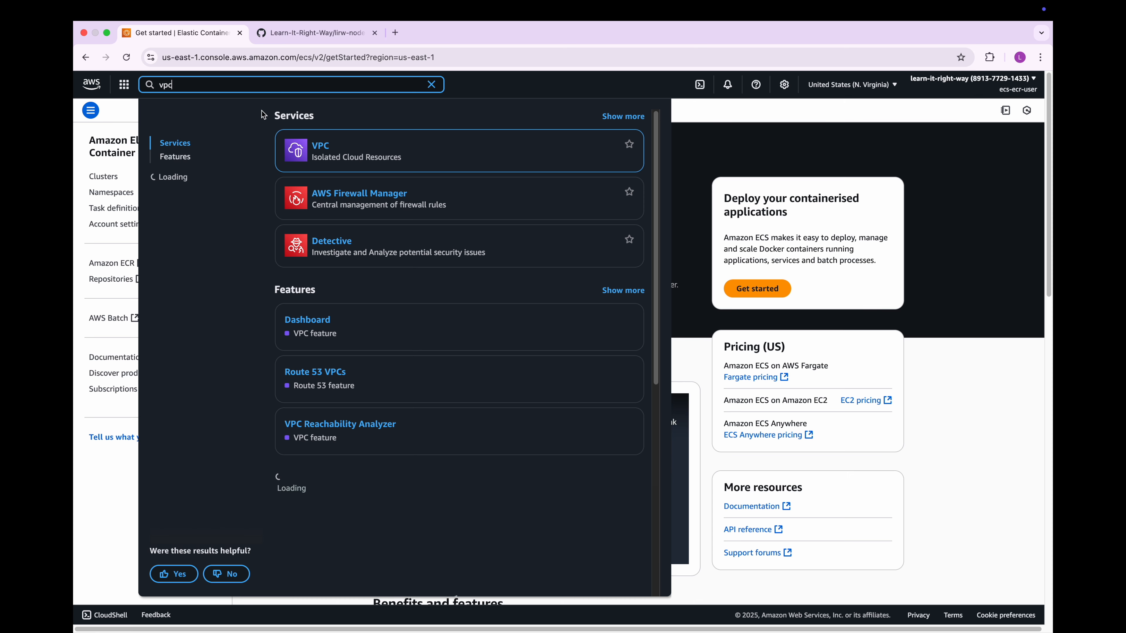
pyautogui.keyDown('super'); pyautogui.click(315, 149); pyautogui.keyUp('super')
pyautogui.click(327, 37)
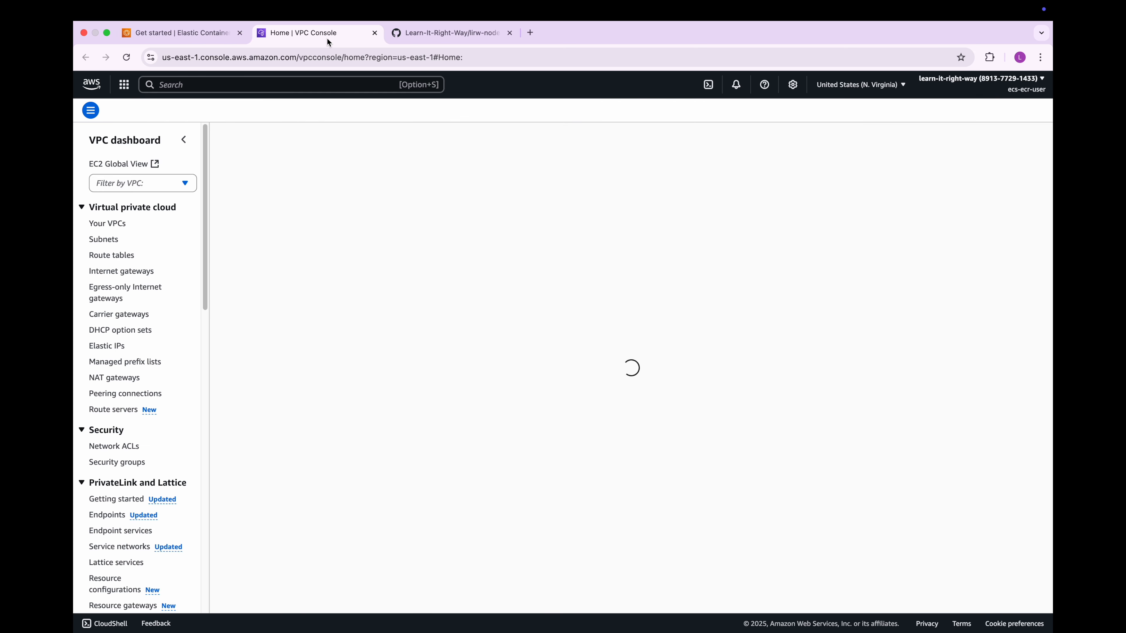
# Step: Create a VPC with additional resources using the auto-generated name tag ecr-ecs-vpc and no VPC endpoints
pyautogui.click(259, 147)
pyautogui.doubleClick(153, 318)
pyautogui.write('ecr')
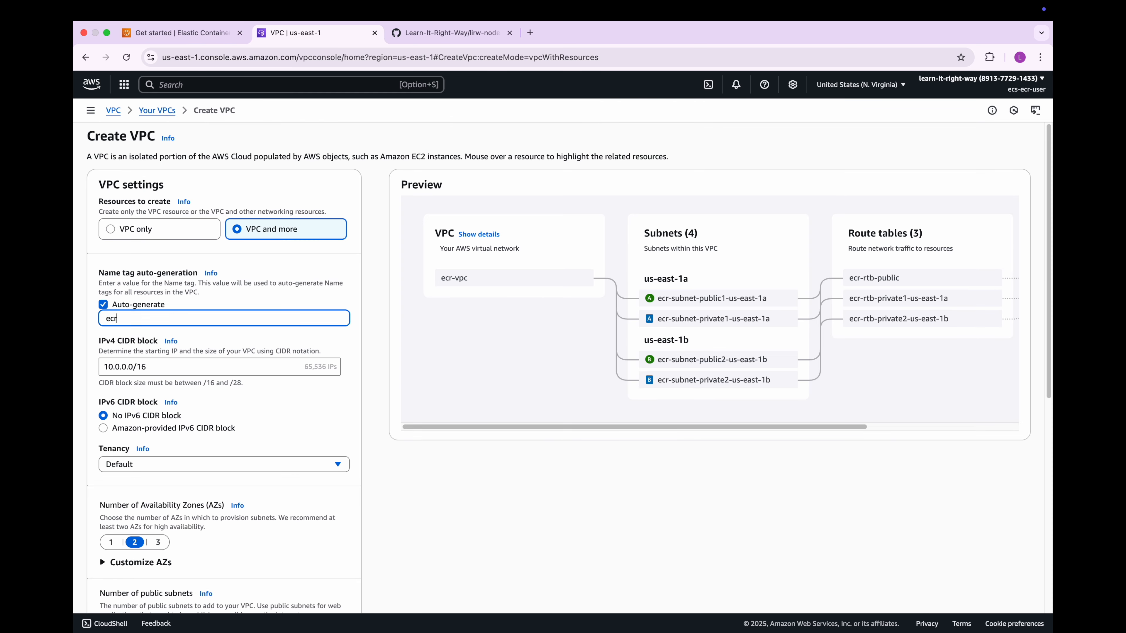
pyautogui.write('-ecs-vpc')
pyautogui.scroll(-10, 141, 331)
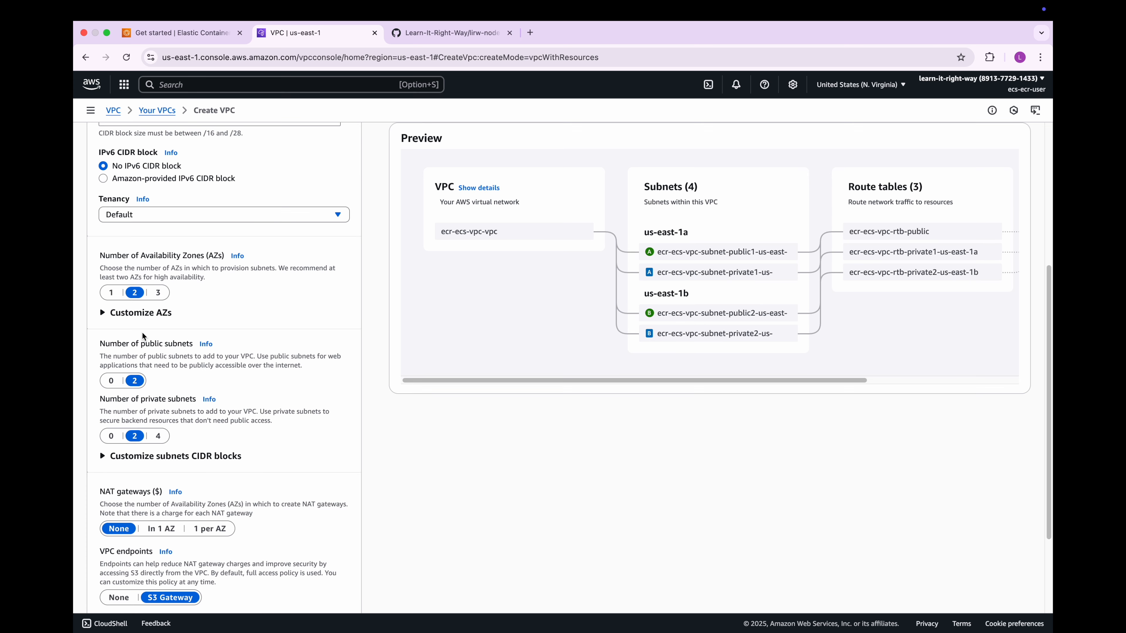
pyautogui.click(116, 469)
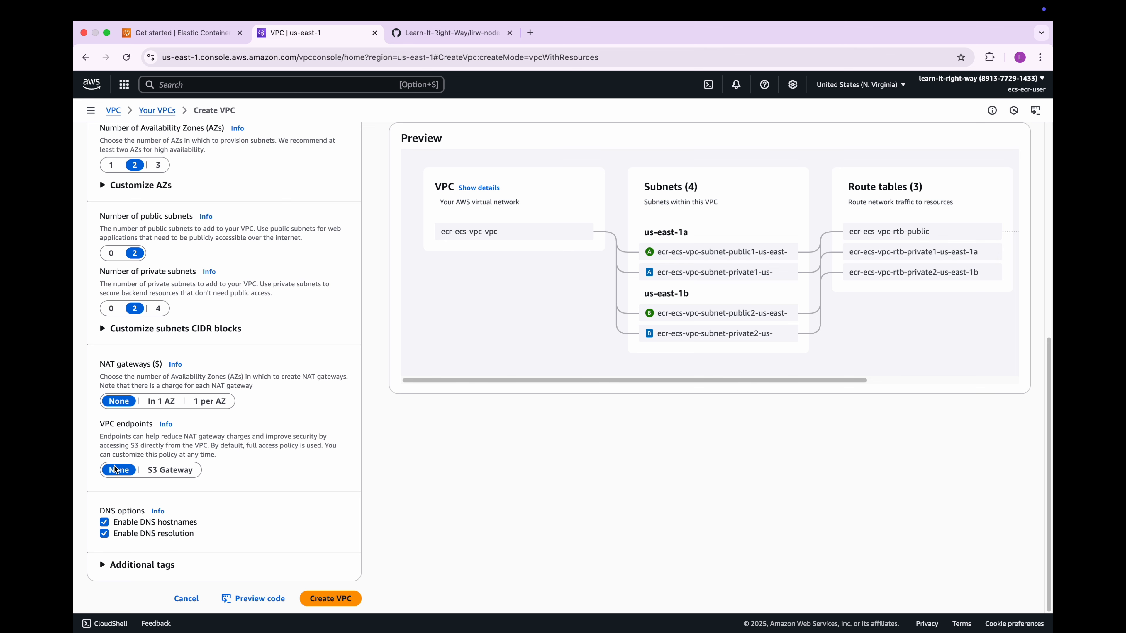
pyautogui.click(329, 599)
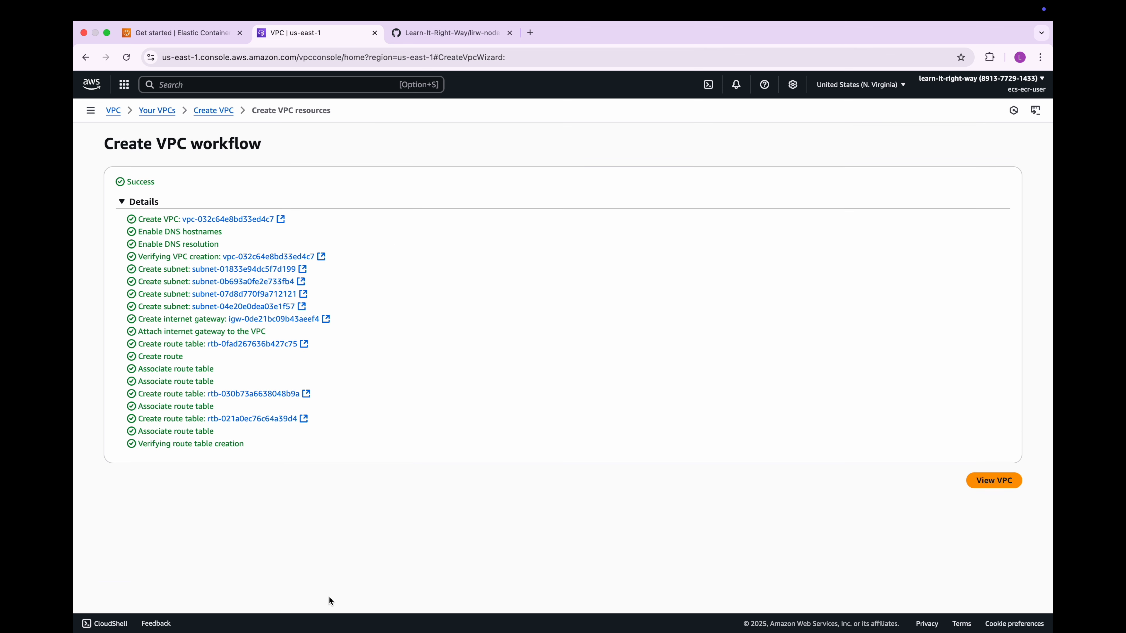
# Step: View the new VPC, then list the subnets filtered to ecr-ecs-vpc-vpc
pyautogui.click(983, 483)
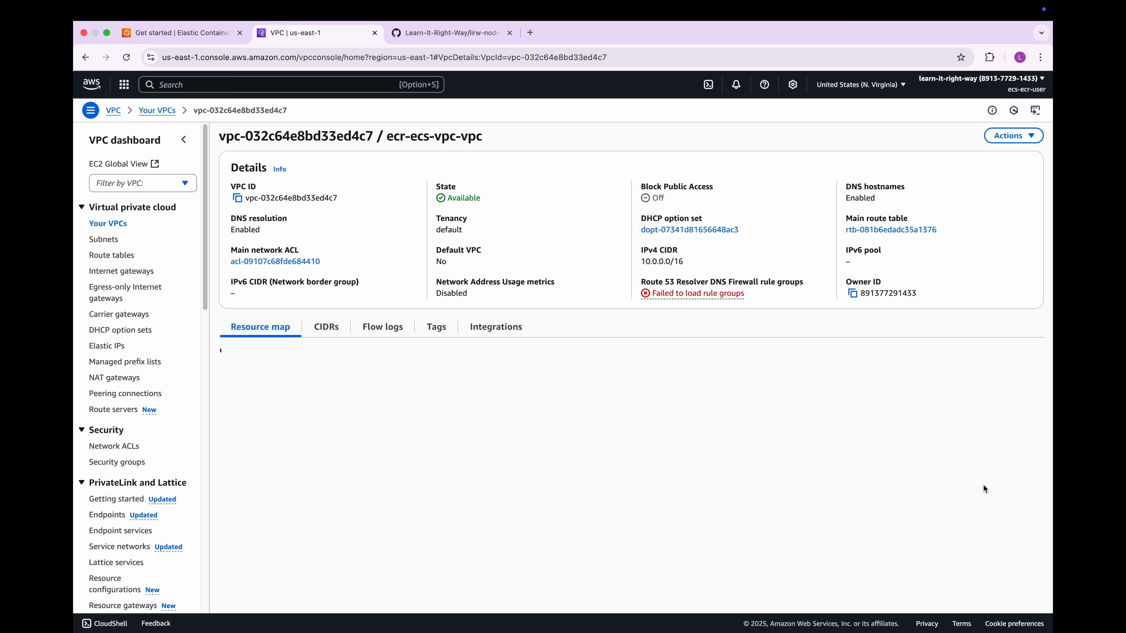
pyautogui.click(103, 239)
pyautogui.click(131, 184)
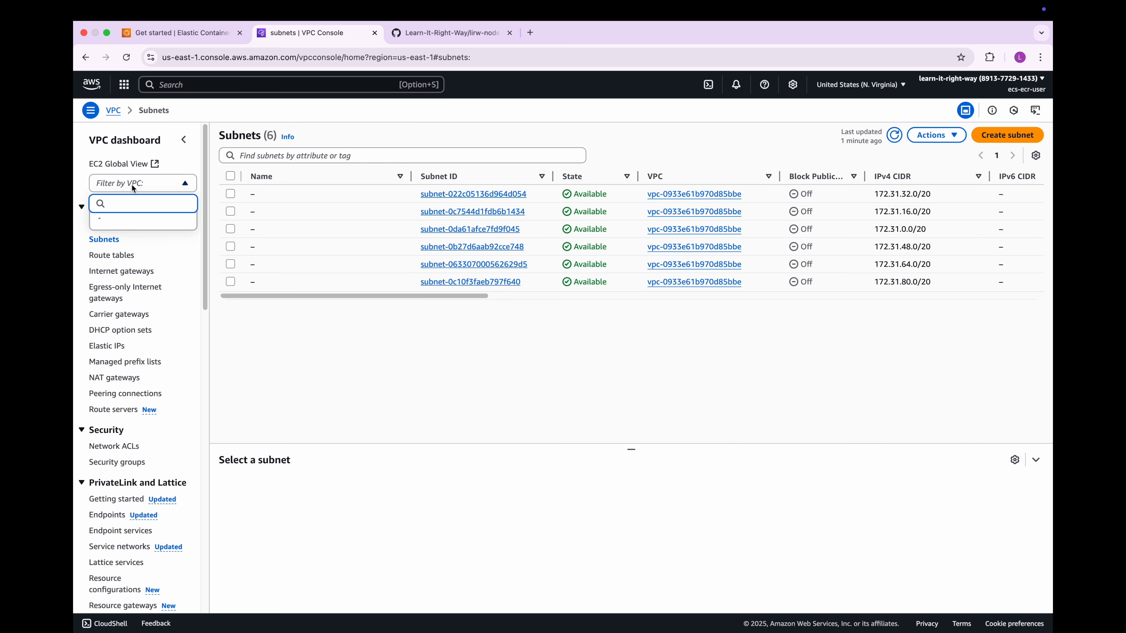
pyautogui.click(129, 240)
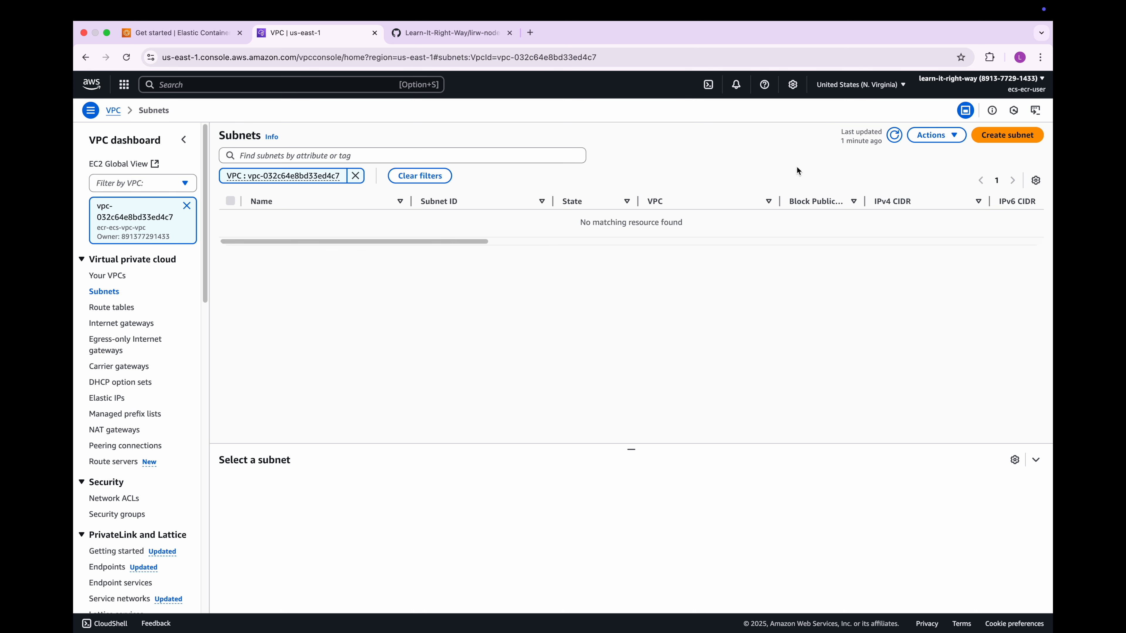
# Step: Enable auto-assign public IPv4 address on subnet ecr-ecs-vpc-subnet-public2-us-east-1b and save the settings
pyautogui.click(366, 236)
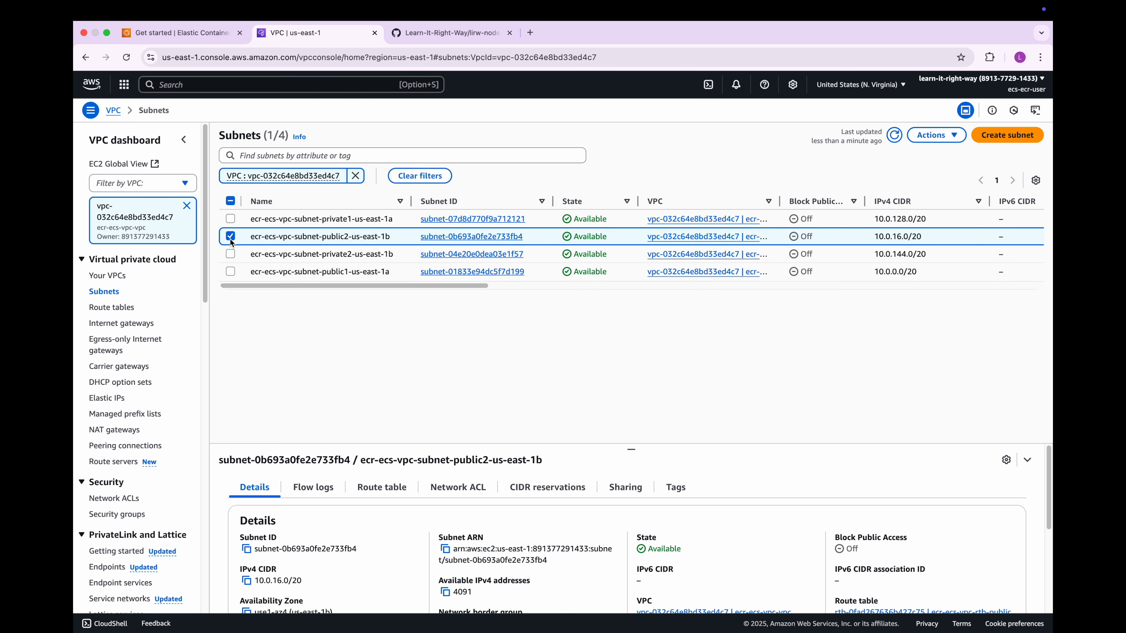
pyautogui.click(929, 136)
pyautogui.click(875, 186)
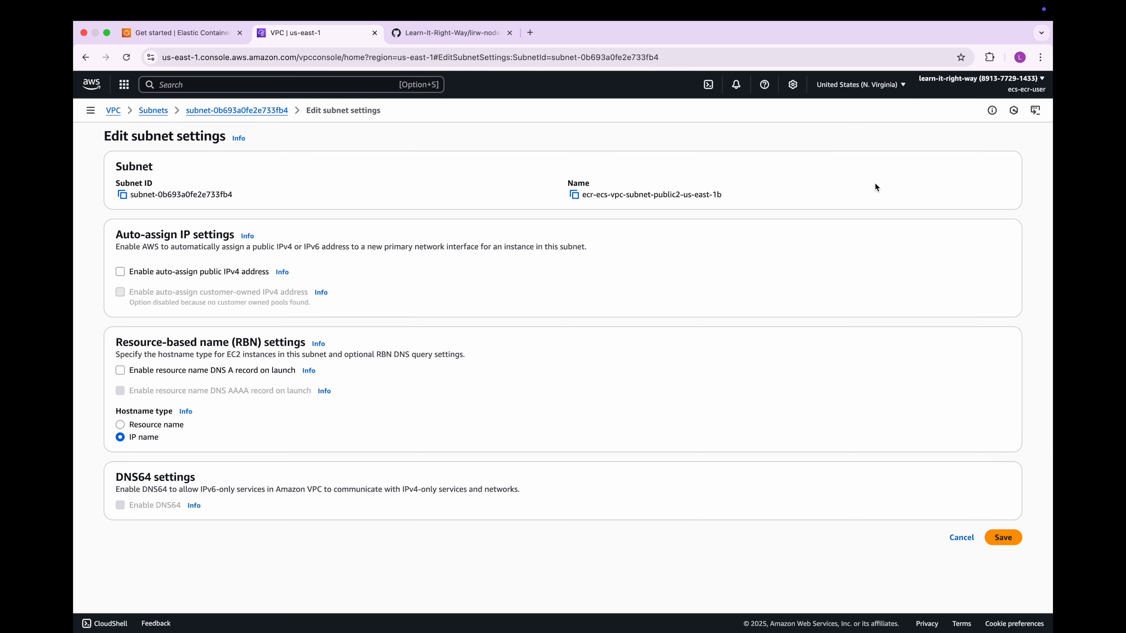
pyautogui.click(181, 273)
pyautogui.click(1002, 537)
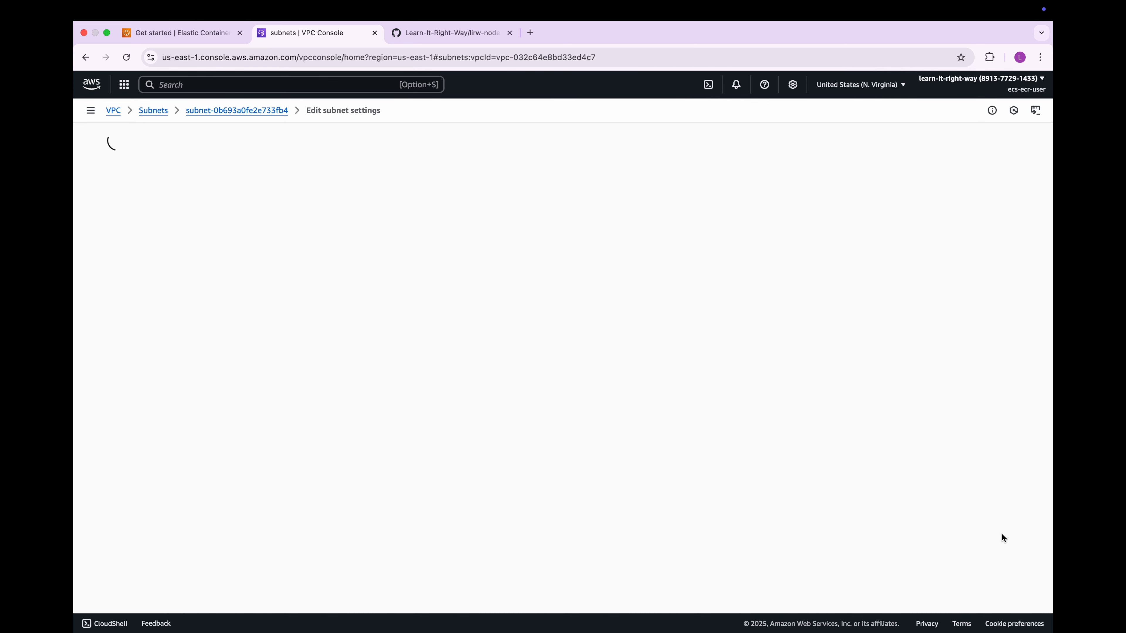
# Step: Enable auto-assign public IPv4 address on subnet ecr-ecs-vpc-subnet-public1-us-east-1a and save the settings
pyautogui.click(231, 270)
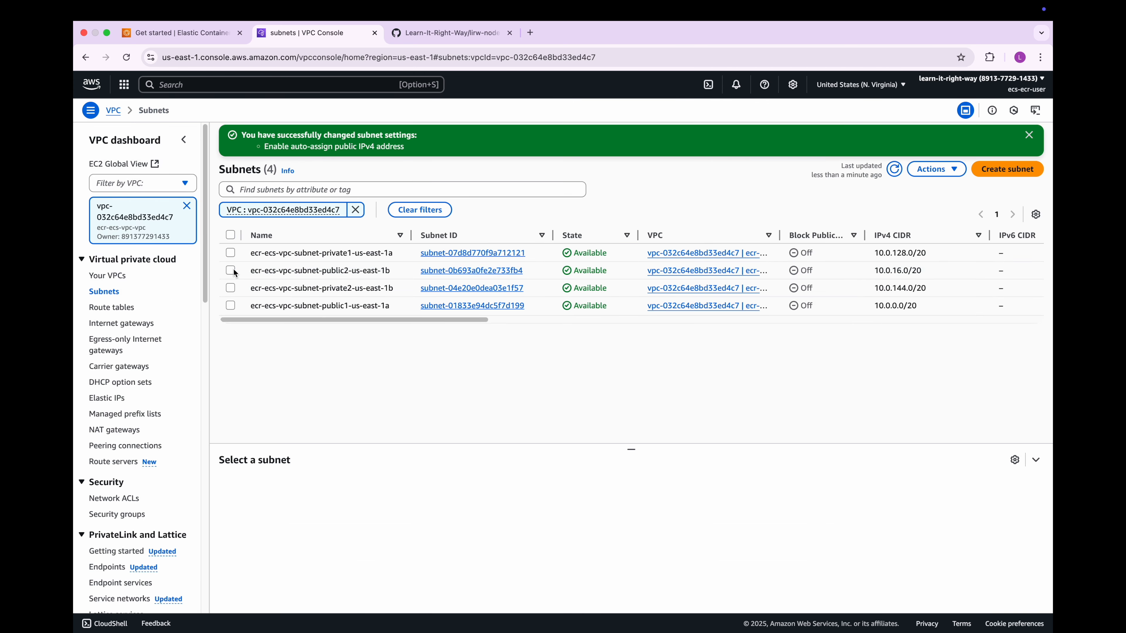
pyautogui.click(229, 305)
pyautogui.click(931, 168)
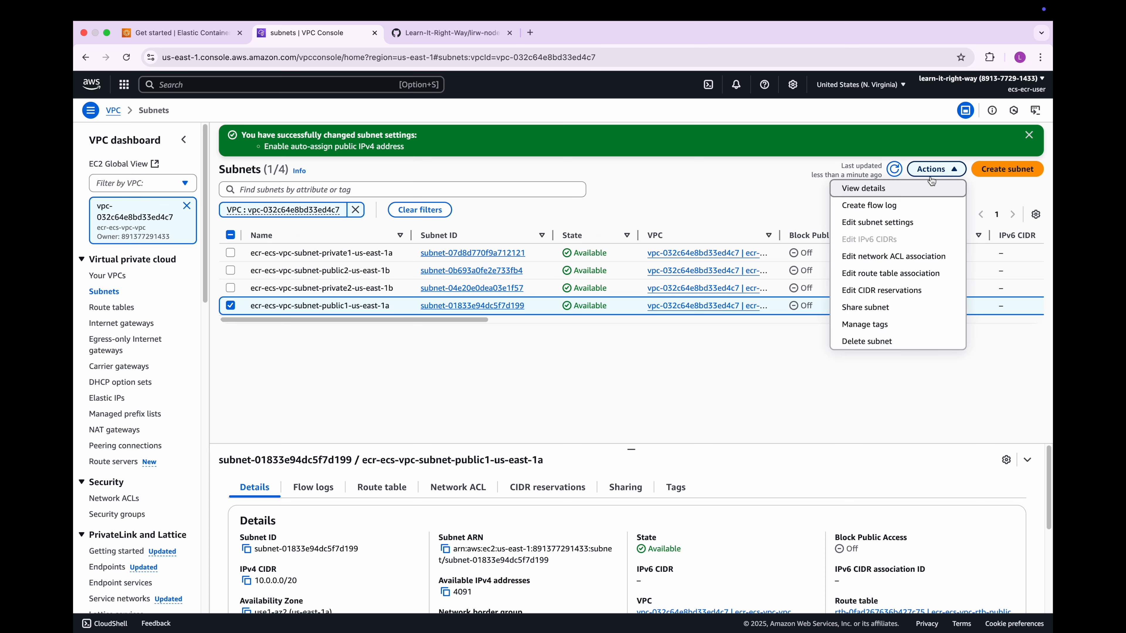
pyautogui.click(878, 219)
pyautogui.click(186, 272)
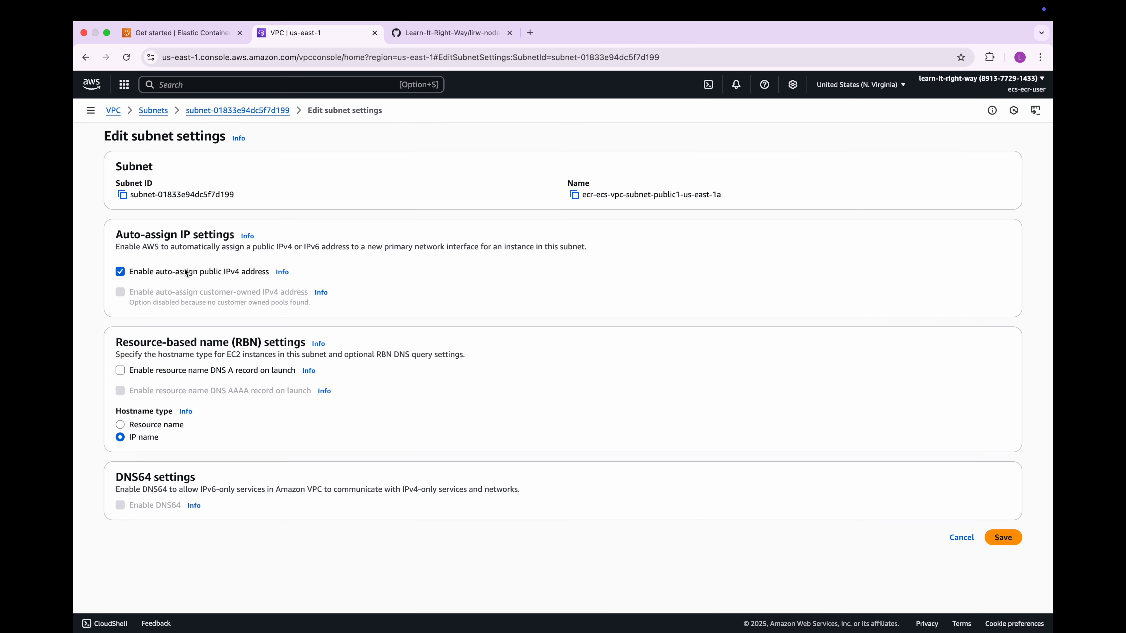
pyautogui.click(993, 537)
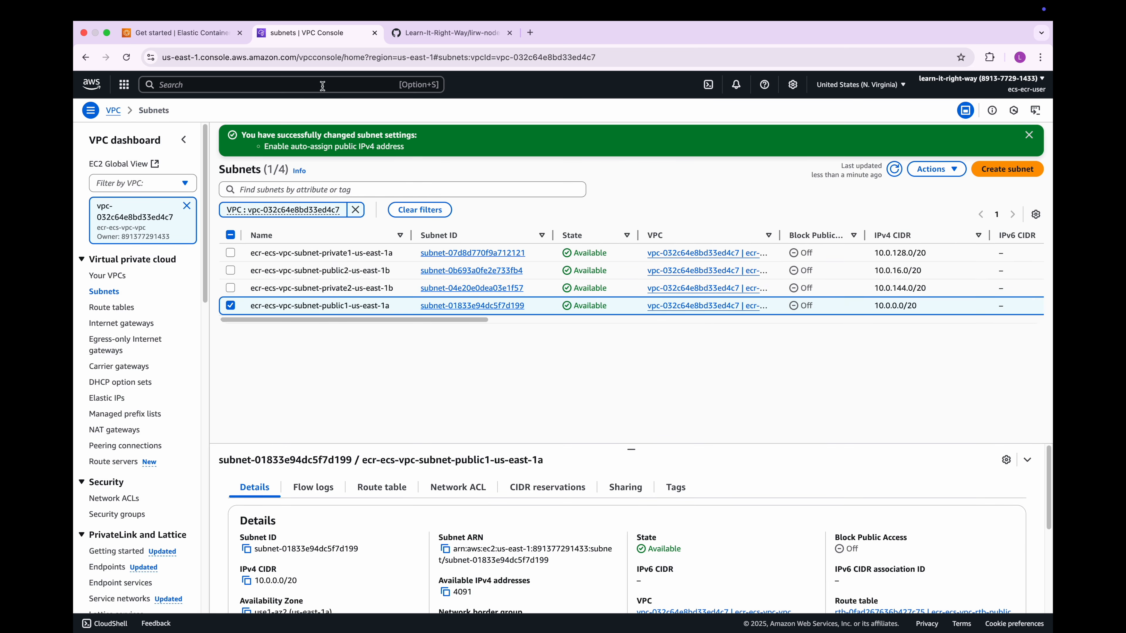
# Step: Create an ECS cluster named ecr-ecs-integration-cluster on AWS Fargate, and dismiss the success notification
pyautogui.click(207, 35)
pyautogui.click(118, 175)
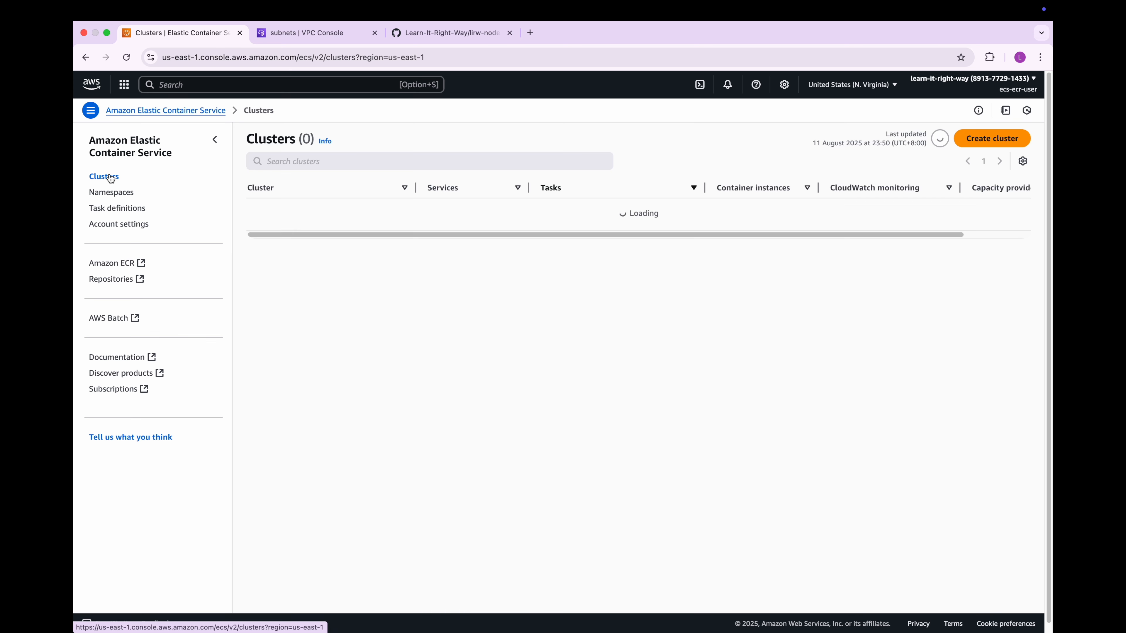
pyautogui.click(616, 243)
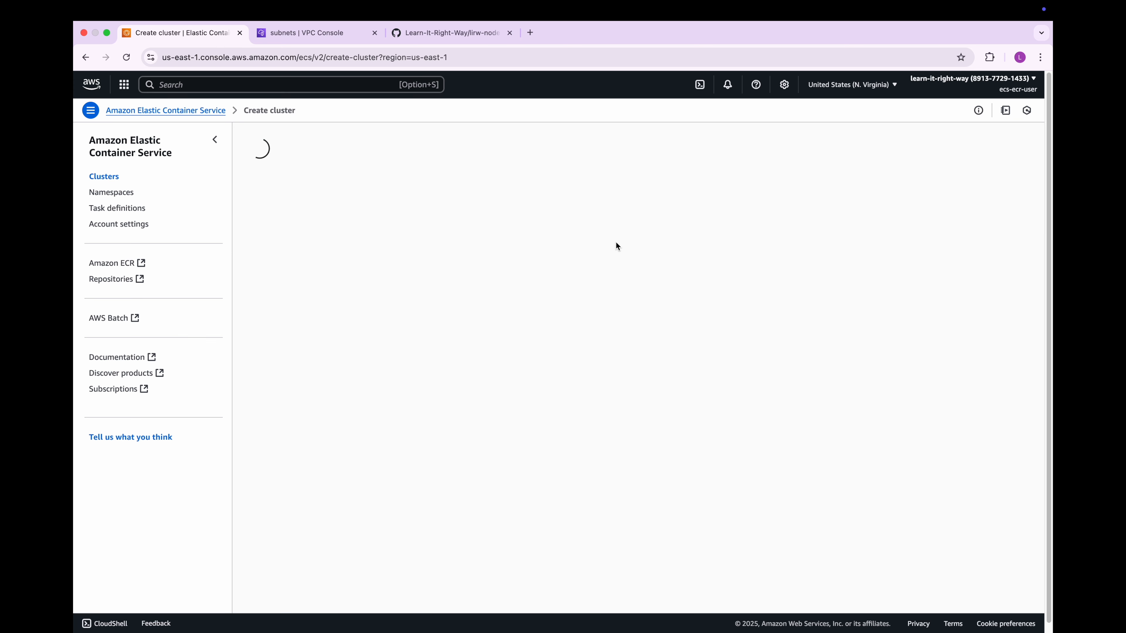
pyautogui.click(569, 235)
pyautogui.press('super+a')
pyautogui.write('ecr-ecs-')
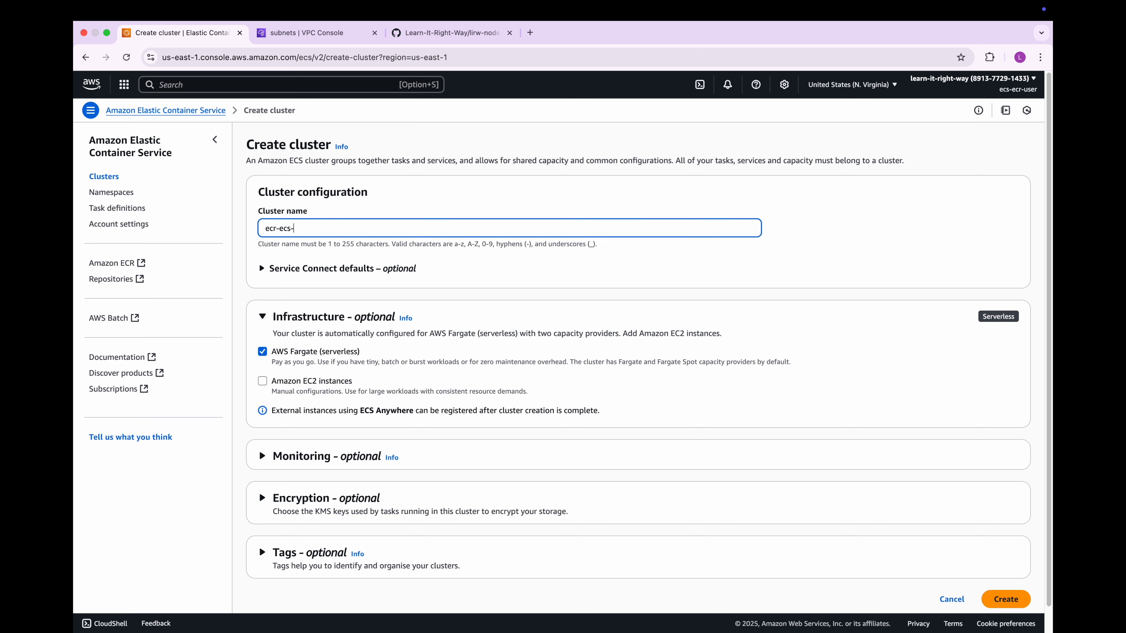
pyautogui.write('integration-cluster')
pyautogui.scroll(-2, 427, 435)
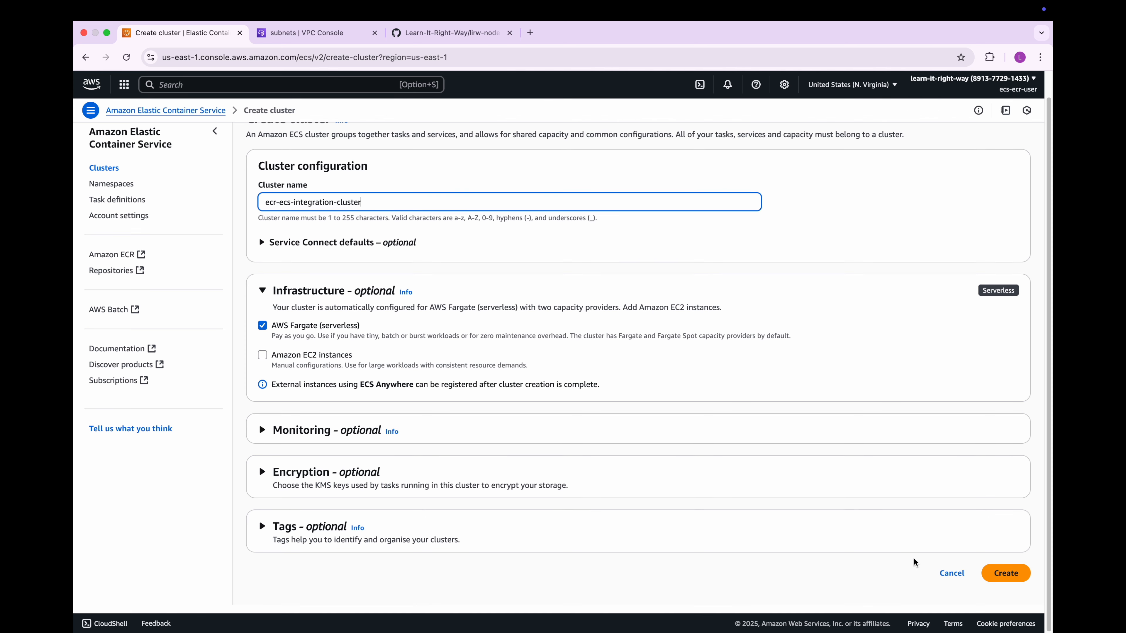
pyautogui.click(1005, 574)
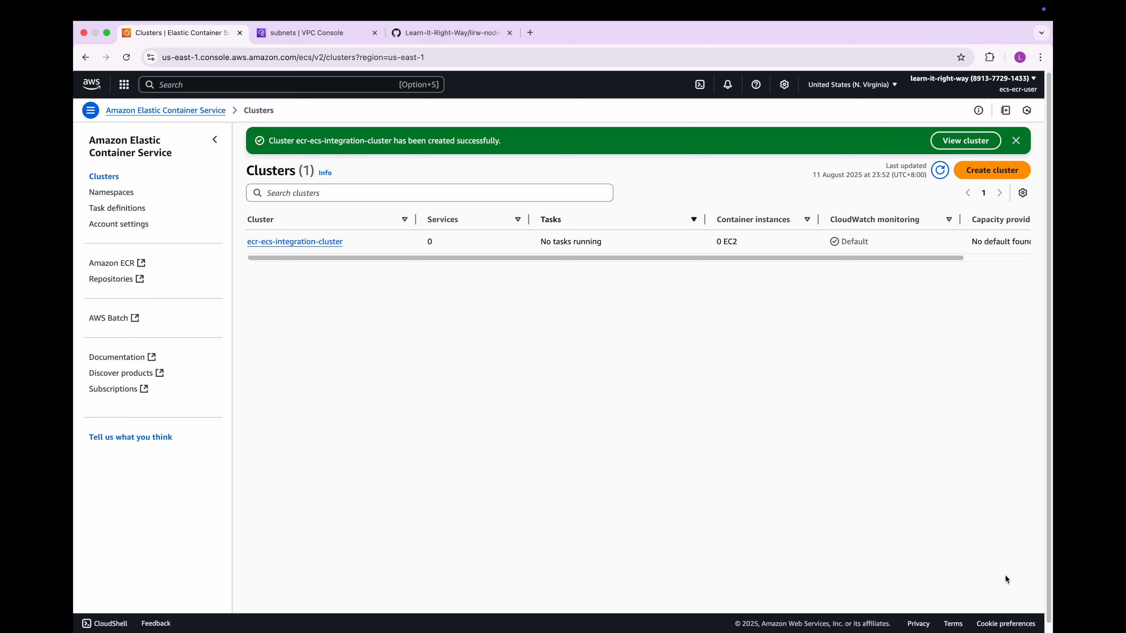
pyautogui.click(1015, 140)
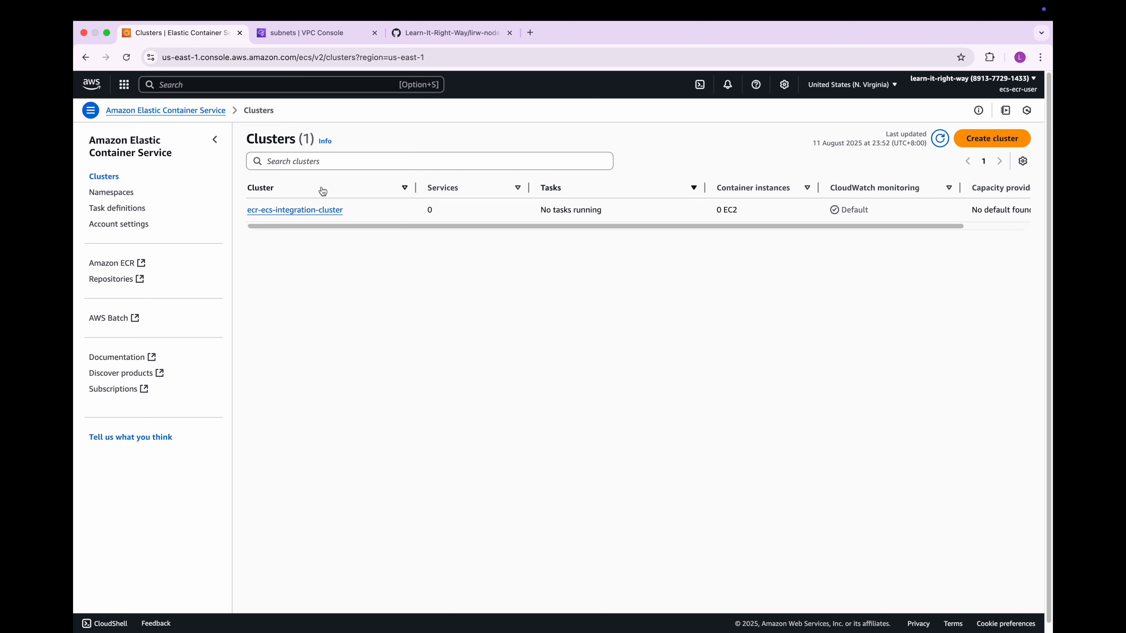
# Step: Start a new ECS task definition with the family name ecr-ecs-integration-td
pyautogui.click(129, 209)
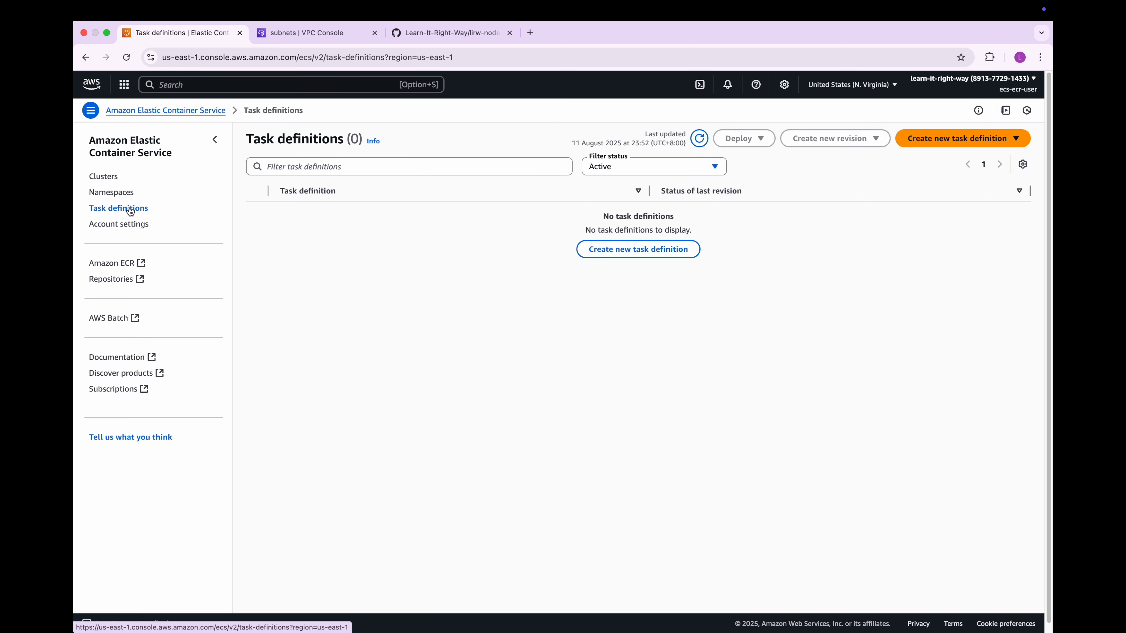
pyautogui.click(618, 249)
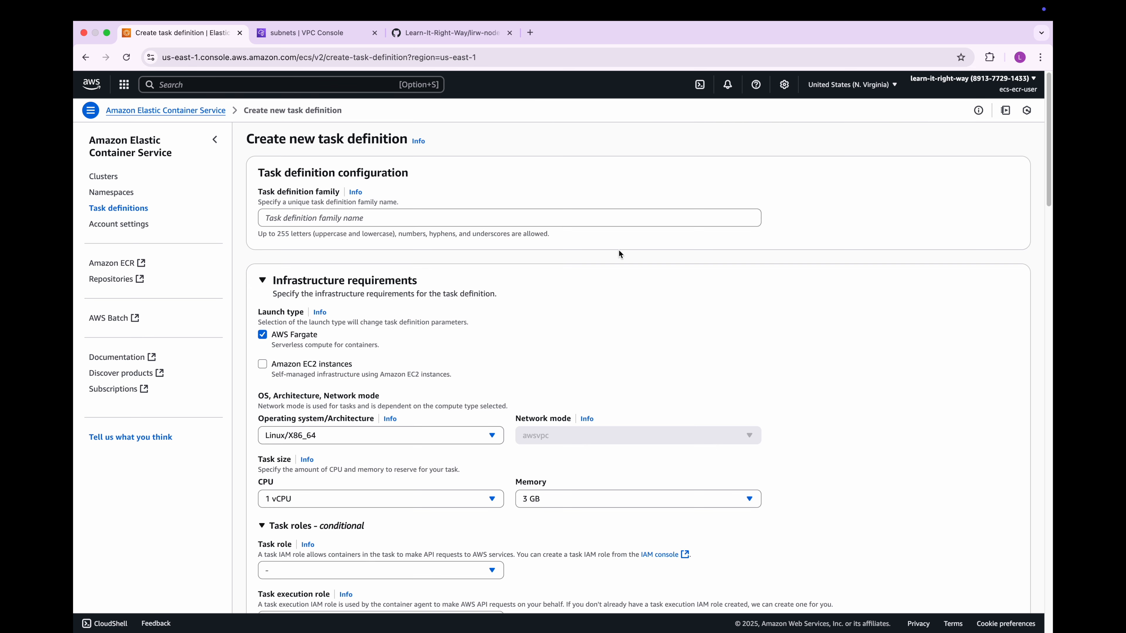
pyautogui.click(616, 217)
pyautogui.write('ecr-ecs-integration-td')
# Step: Set the task size memory of the new task definition to 2 GB
pyautogui.scroll(-3, 344, 273)
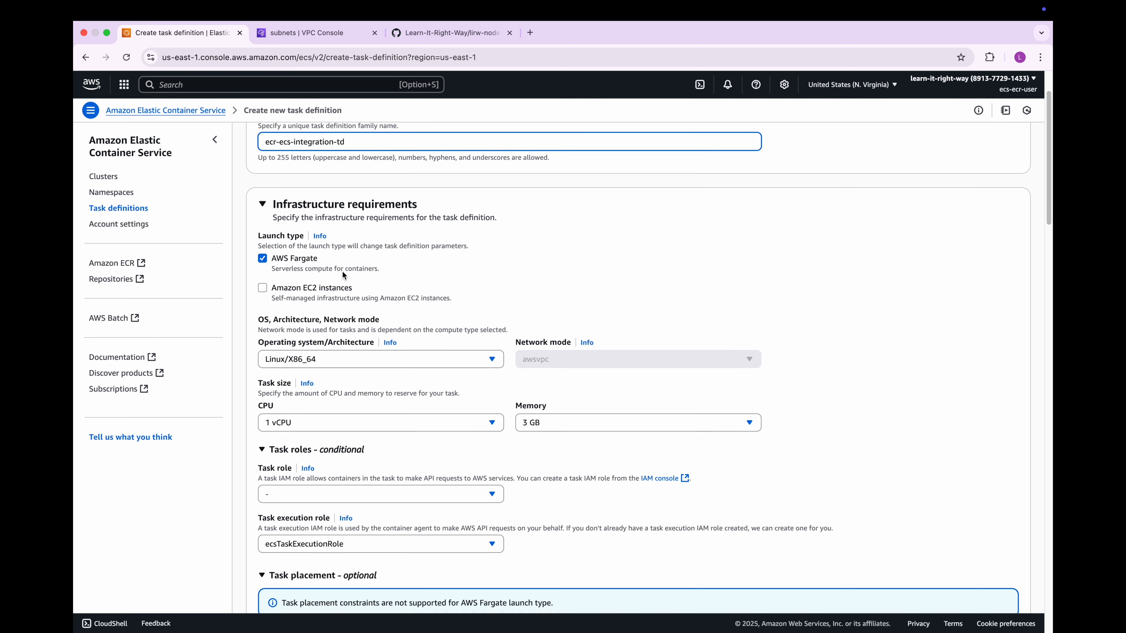
pyautogui.scroll(-5, 343, 275)
pyautogui.click(545, 303)
pyautogui.click(550, 357)
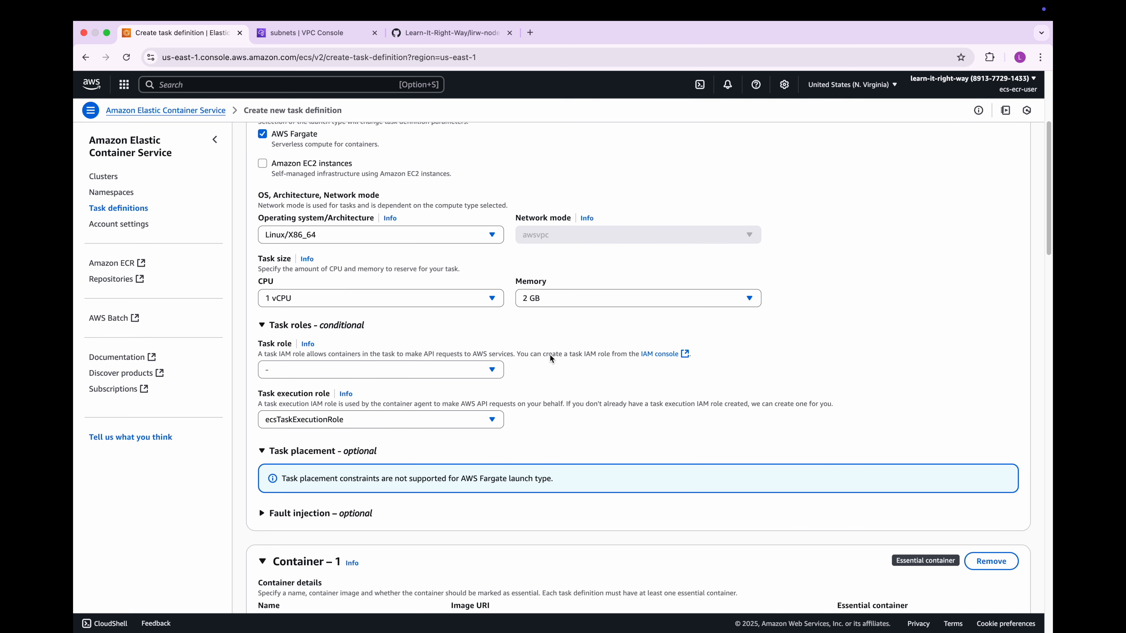
pyautogui.scroll(-10, 550, 359)
pyautogui.scroll(-2, 550, 358)
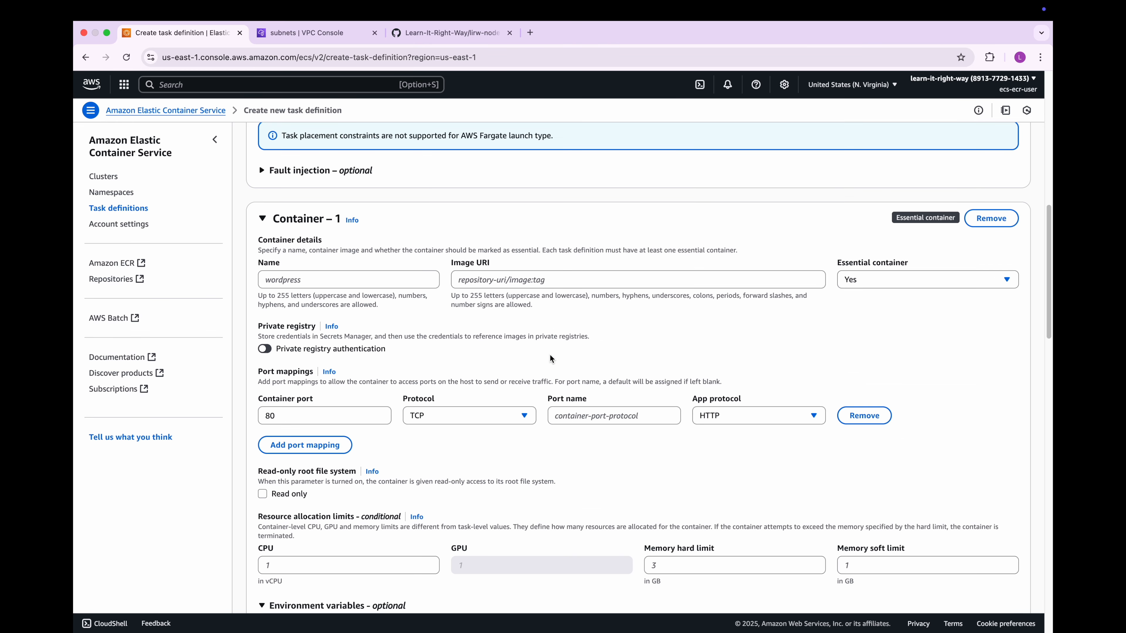
# Step: Name the first container node-monolith-app in the new task definition
pyautogui.click(361, 285)
pyautogui.write('node-monolith-app')
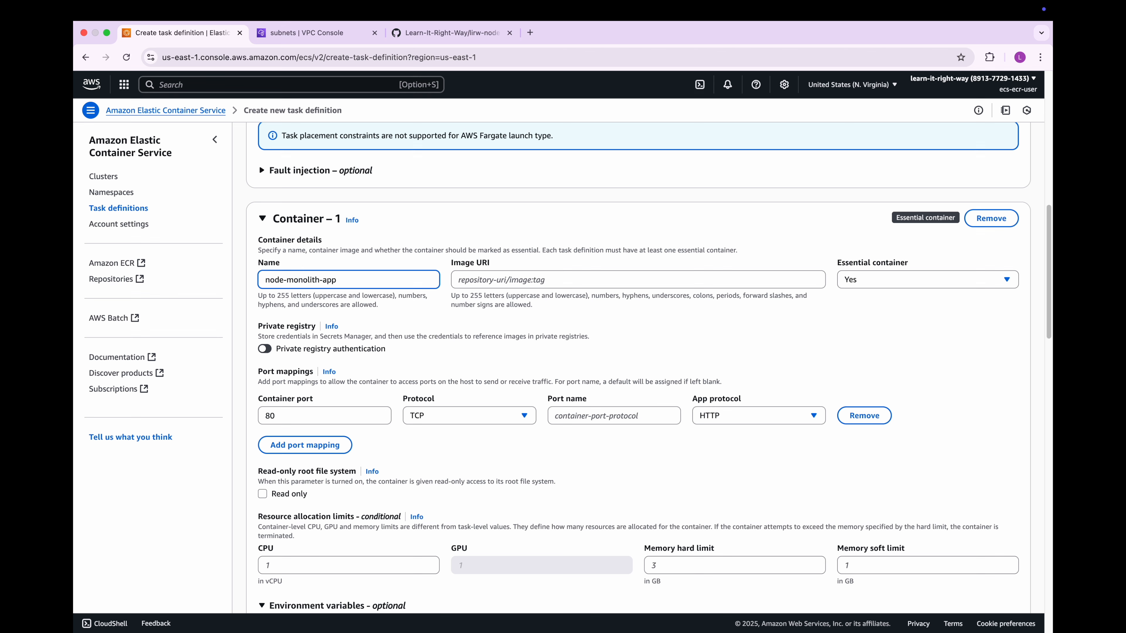
pyautogui.press('Tab')
# Step: Open Elastic Container Registry in a new browser tab and copy the URI of the latest image in ecr-poc-repo
pyautogui.hotkey('alt', 's')
pyautogui.write('ec')
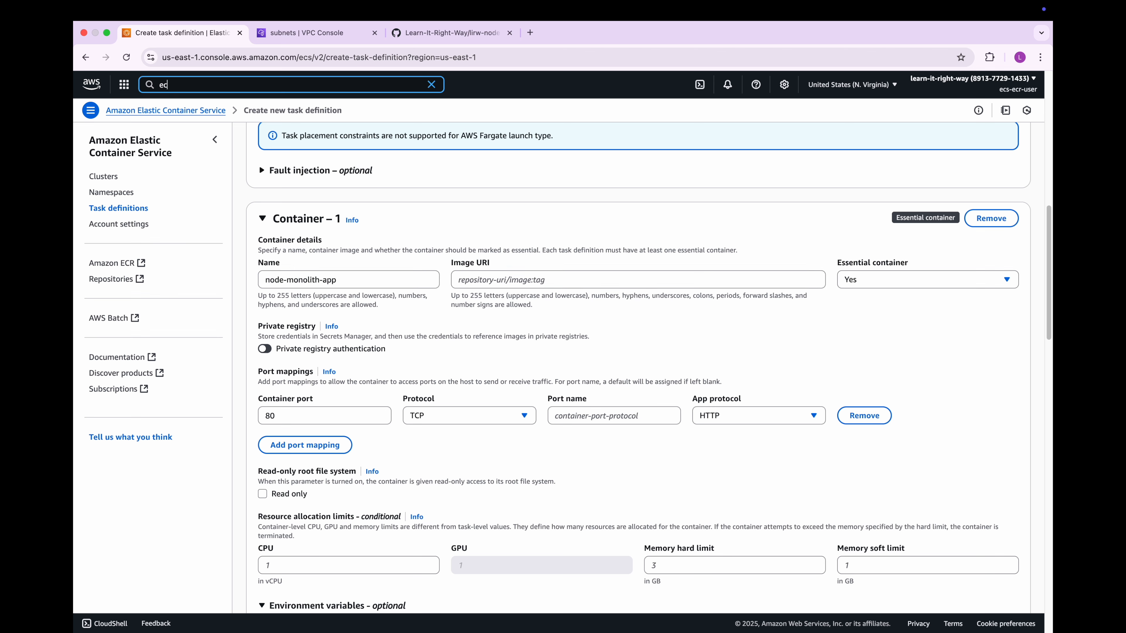
pyautogui.keyDown('super'); pyautogui.click(351, 144); pyautogui.keyUp('super')
pyautogui.click(431, 84)
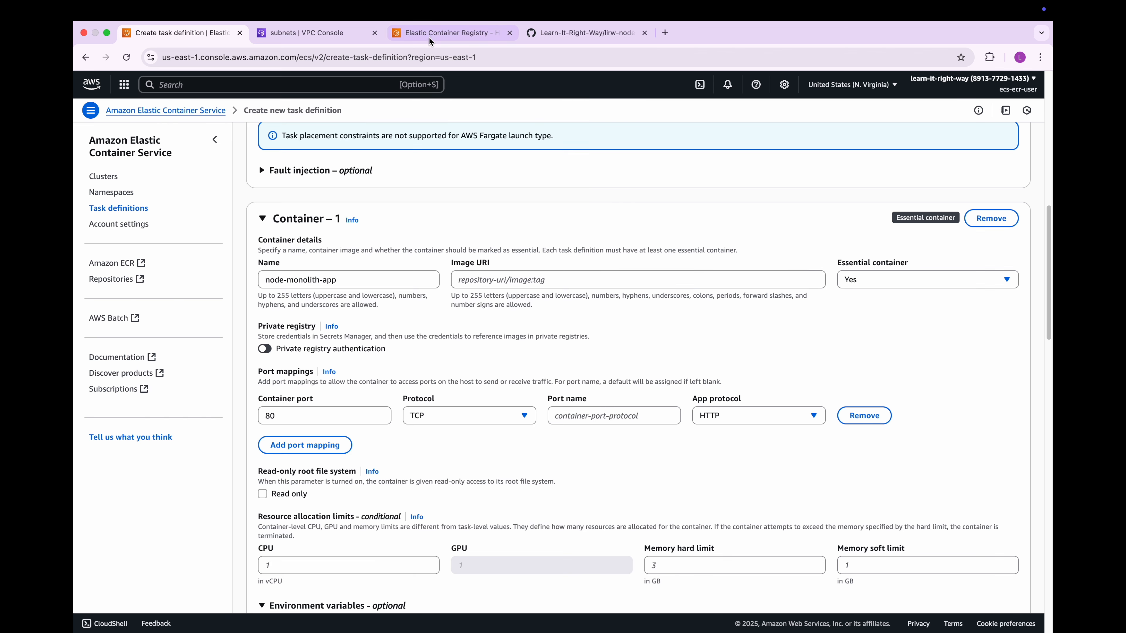
pyautogui.click(429, 35)
pyautogui.click(306, 209)
pyautogui.click(290, 213)
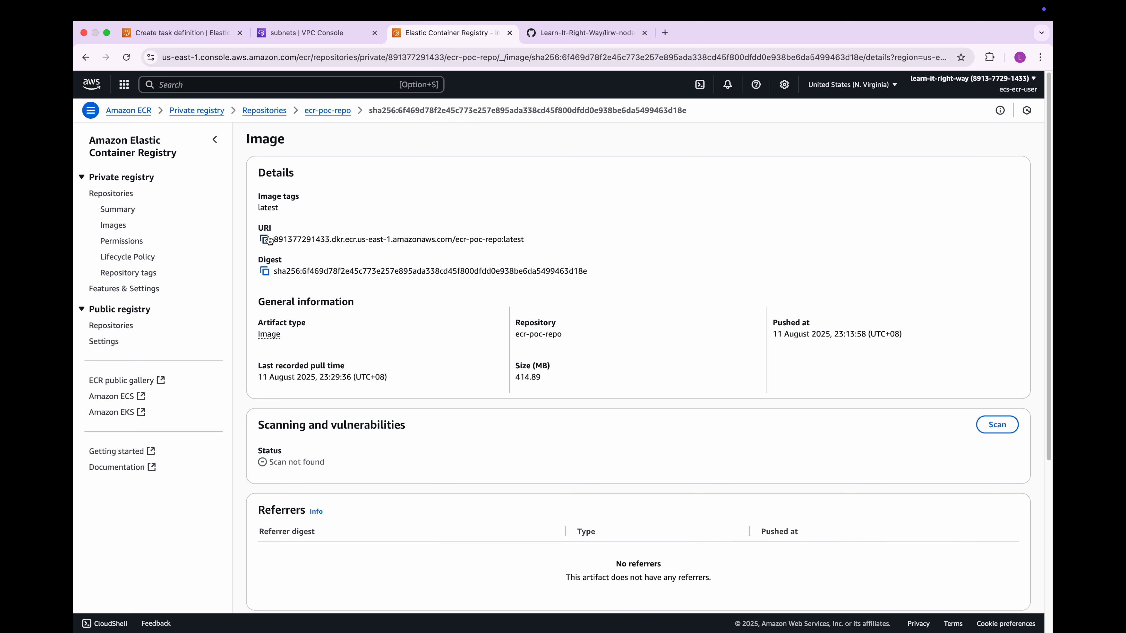
pyautogui.click(265, 240)
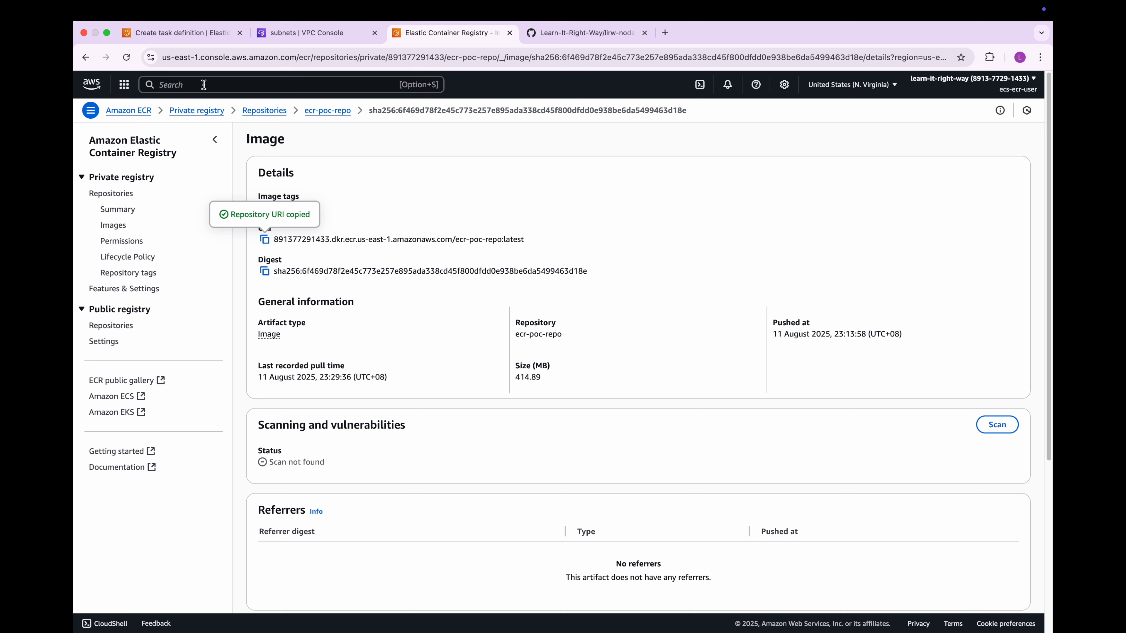
# Step: Return to the task definition form and paste the copied ecr-poc-repo:latest URI as the container's image URI
pyautogui.click(174, 35)
pyautogui.click(485, 278)
pyautogui.press('super+v')
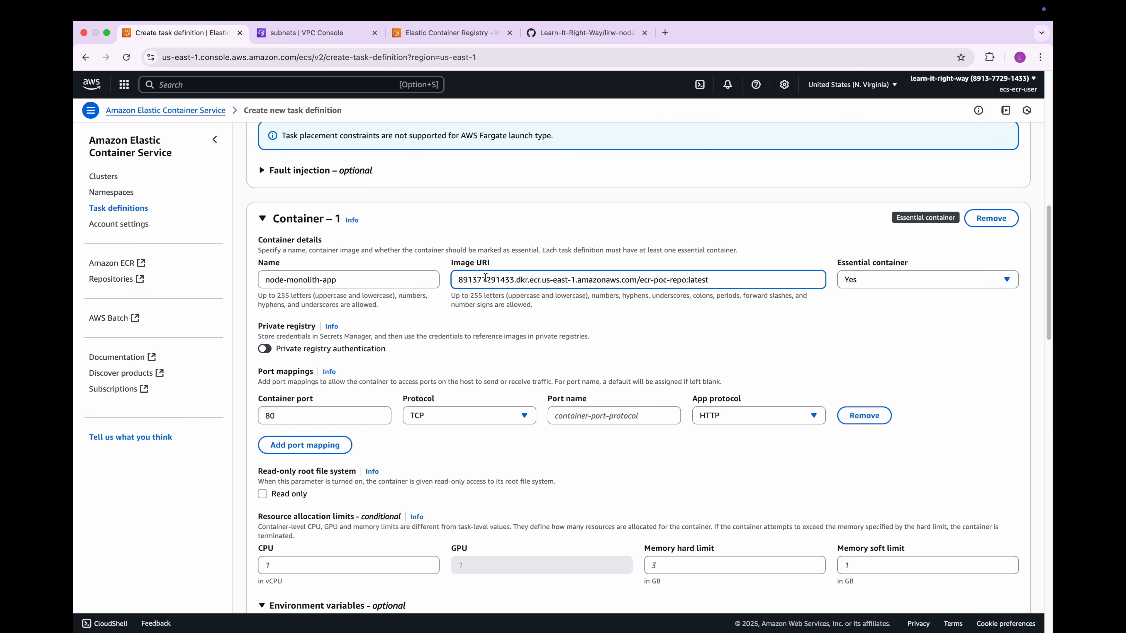
# Step: Set the container's port mapping to container port 3200 with the port name node-monolith-3200
pyautogui.scroll(-3, 485, 278)
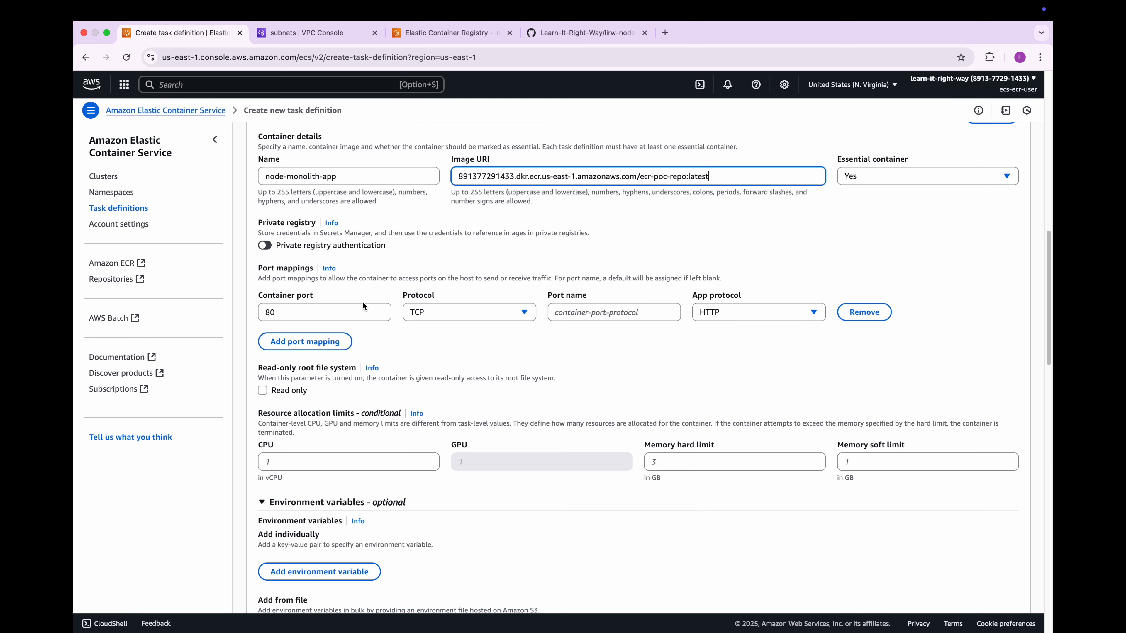
pyautogui.doubleClick(364, 310)
pyautogui.write('3200')
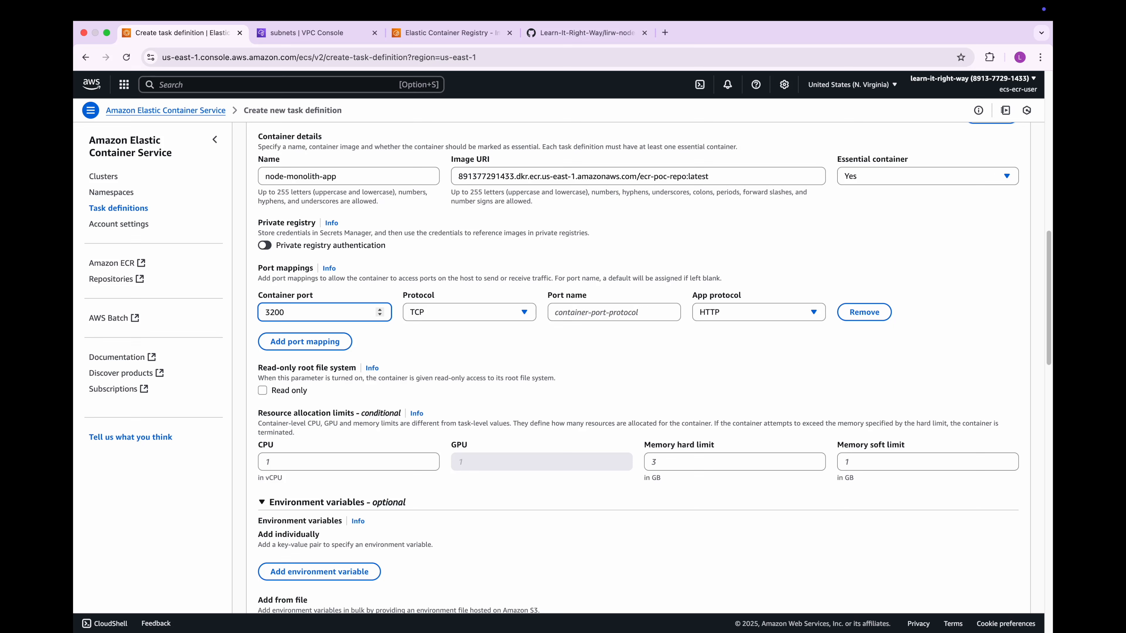
pyautogui.click(559, 316)
pyautogui.write('node-monolith-3200')
# Step: Set the container's resource limits to 1 vCPU, a 1 GB memory hard limit and a 0.5 GB memory soft limit
pyautogui.scroll(-3, 532, 357)
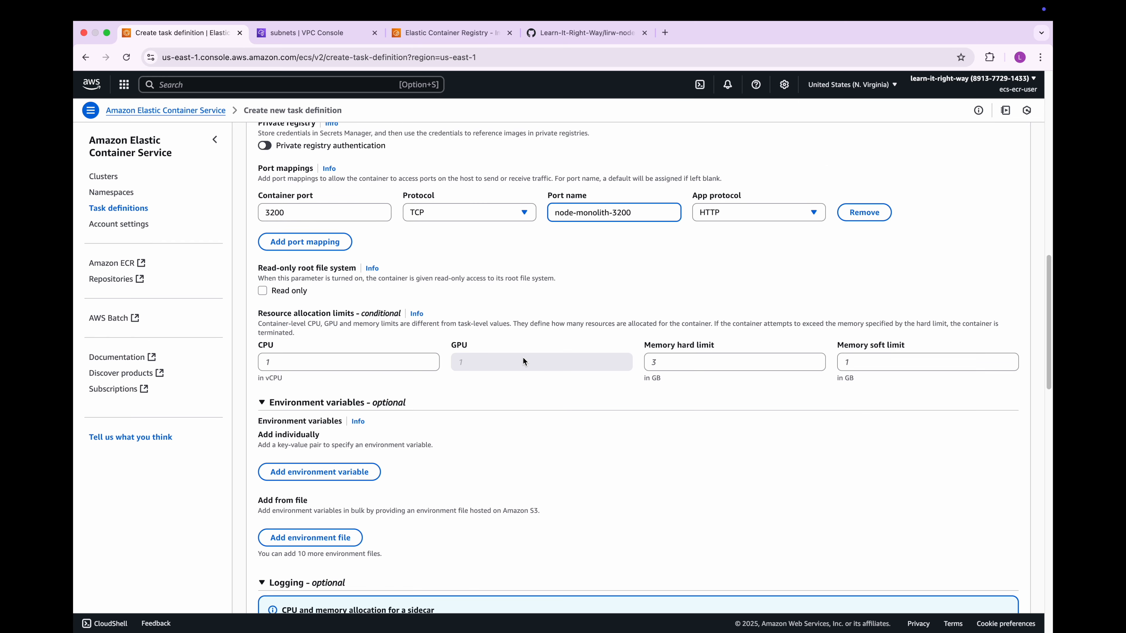
pyautogui.click(317, 361)
pyautogui.write('1')
pyautogui.click(654, 362)
pyautogui.write('1')
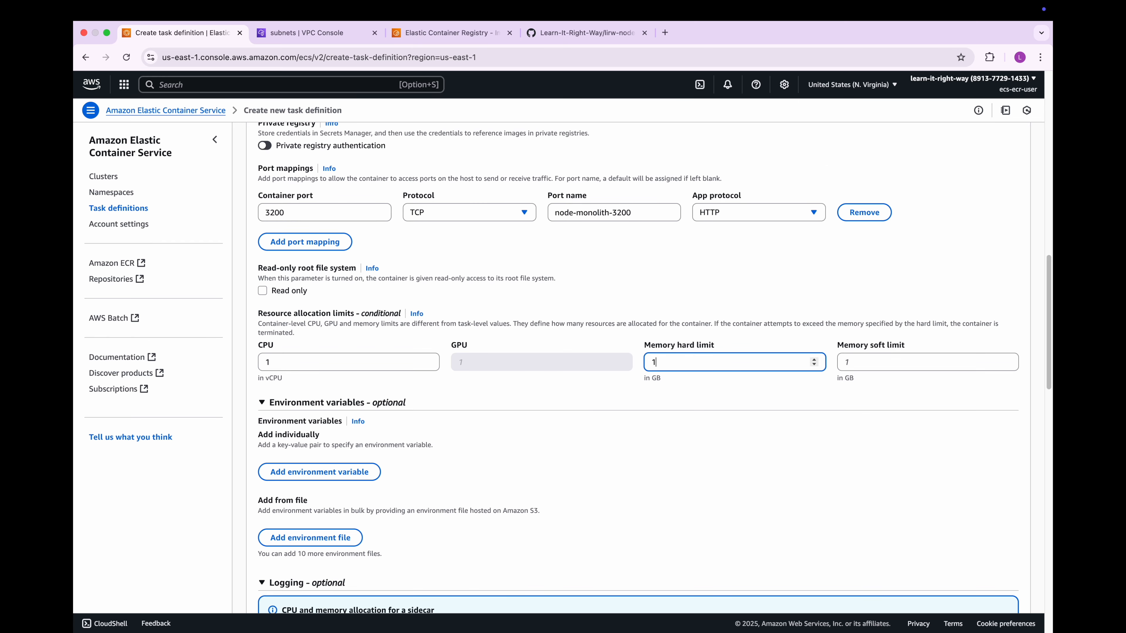
pyautogui.click(849, 366)
pyautogui.write('0.5')
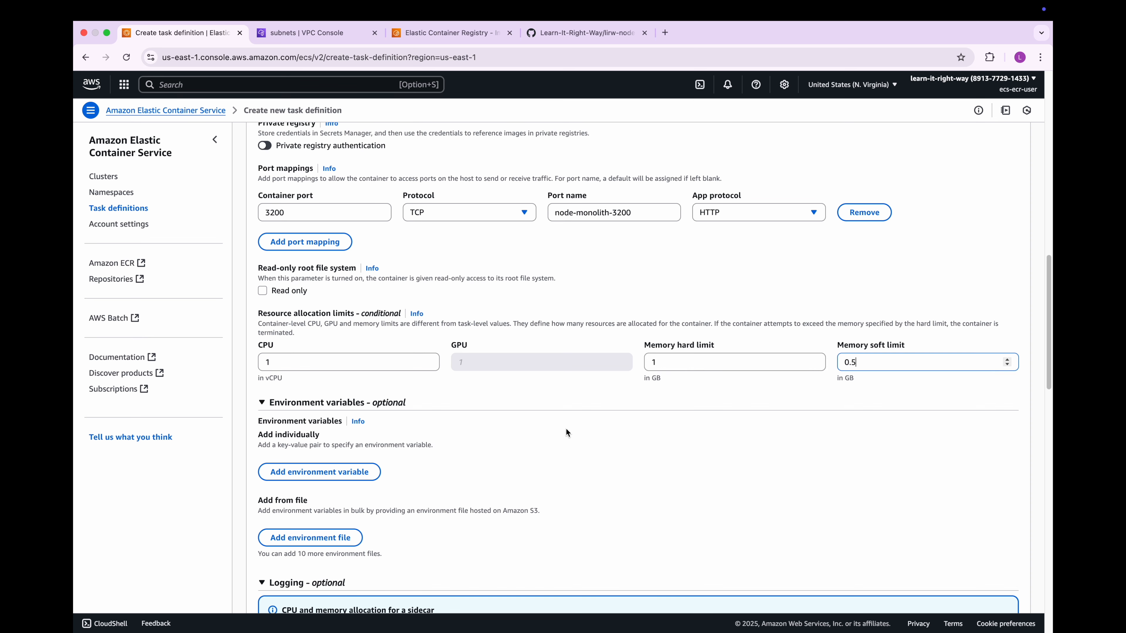
# Step: Create the task definition and dismiss the success notification
pyautogui.scroll(-20, 566, 432)
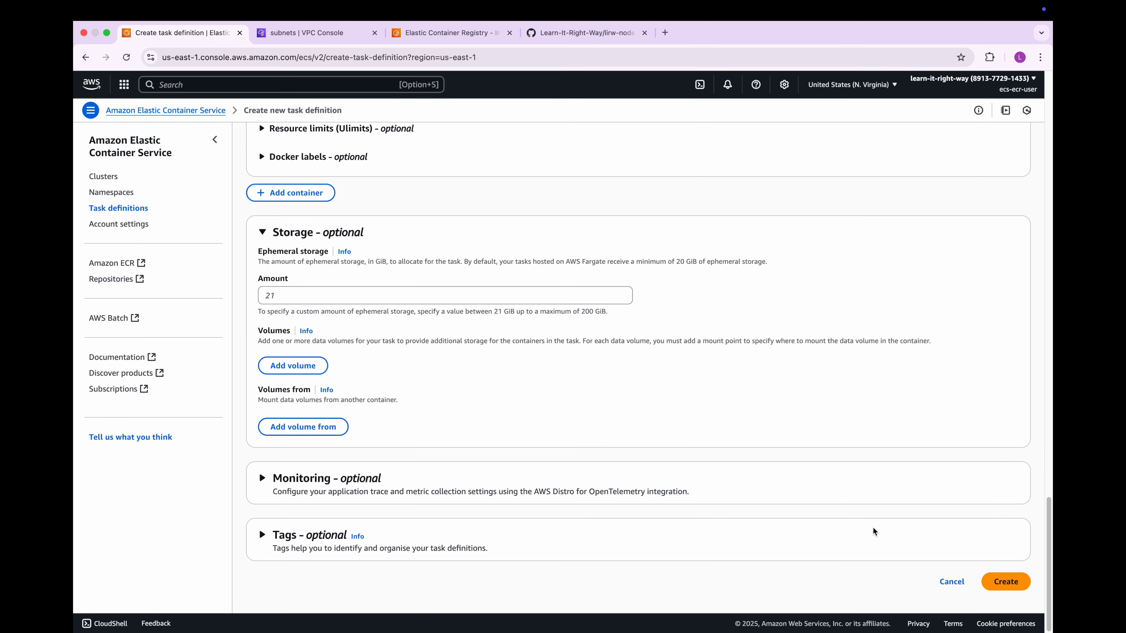
pyautogui.click(1014, 583)
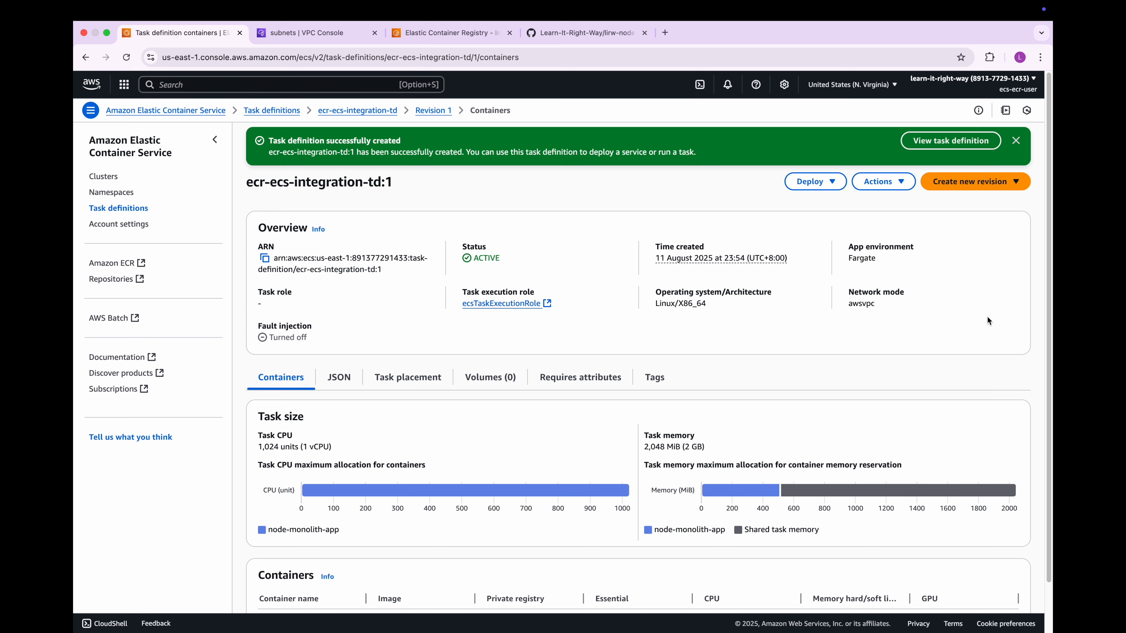
pyautogui.click(1016, 144)
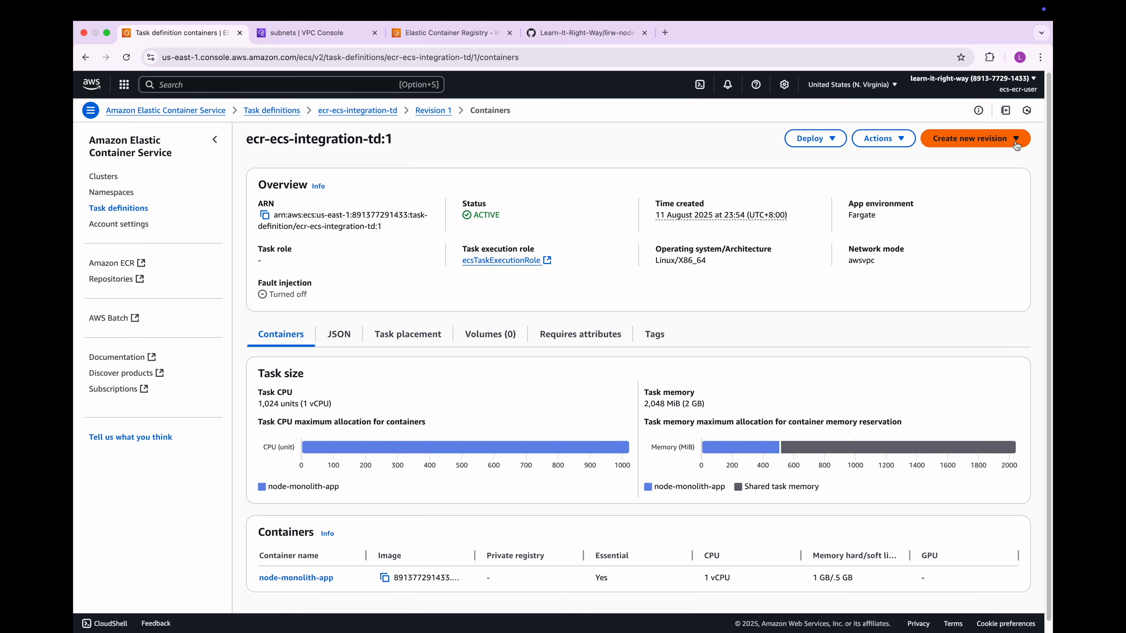
# Step: Start deploying the task definition as a service and set its compute option to Launch type
pyautogui.click(813, 139)
pyautogui.click(819, 159)
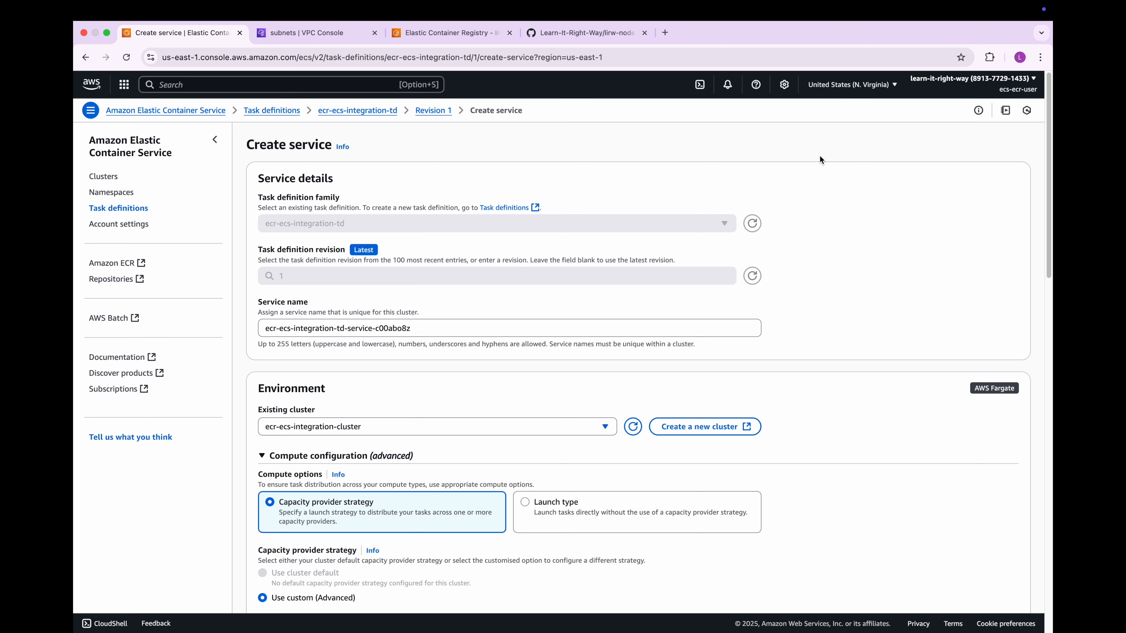
pyautogui.click(436, 332)
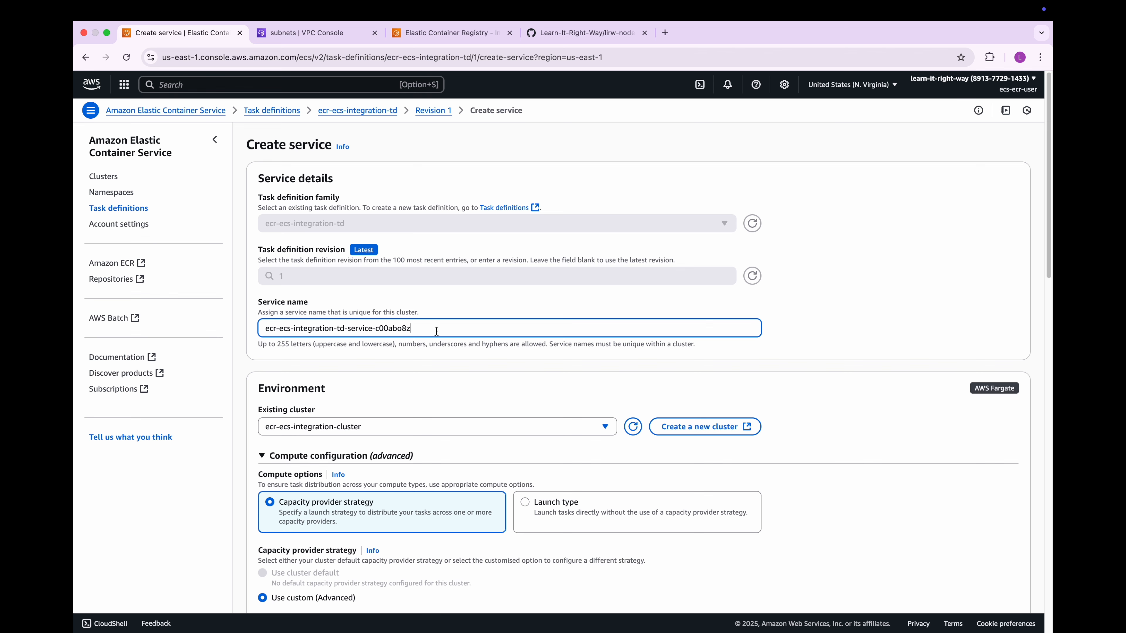
pyautogui.scroll(-5, 437, 331)
pyautogui.click(541, 350)
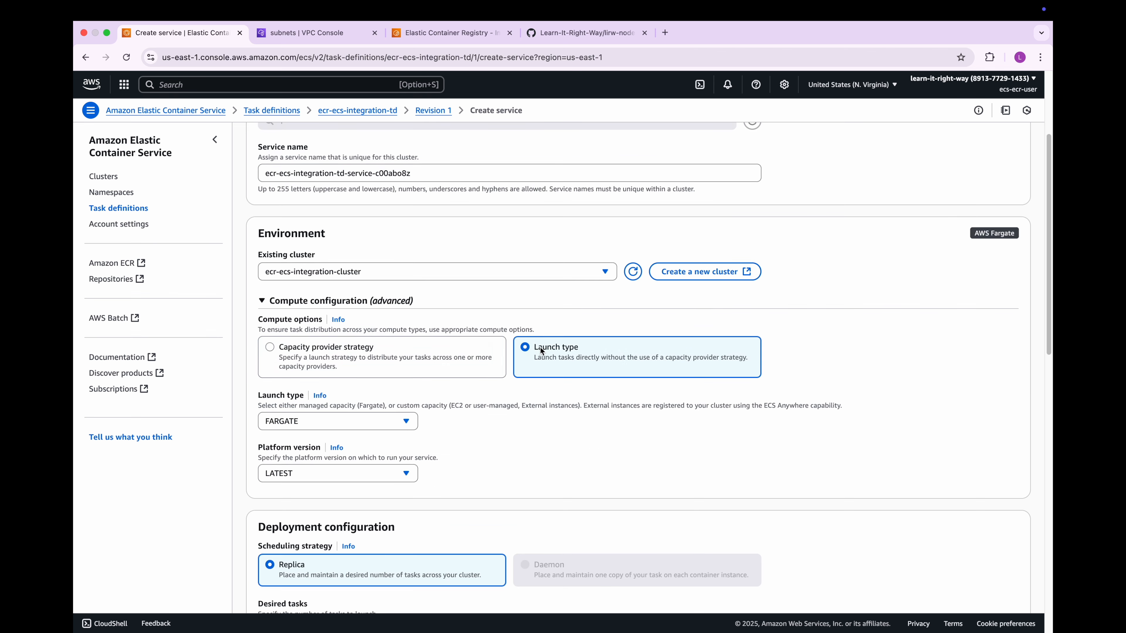
# Step: Set the service's networking to the VPC ecr-ecs-vpc-vpc and remove the private subnets, keeping only the two public ones
pyautogui.scroll(-10, 541, 350)
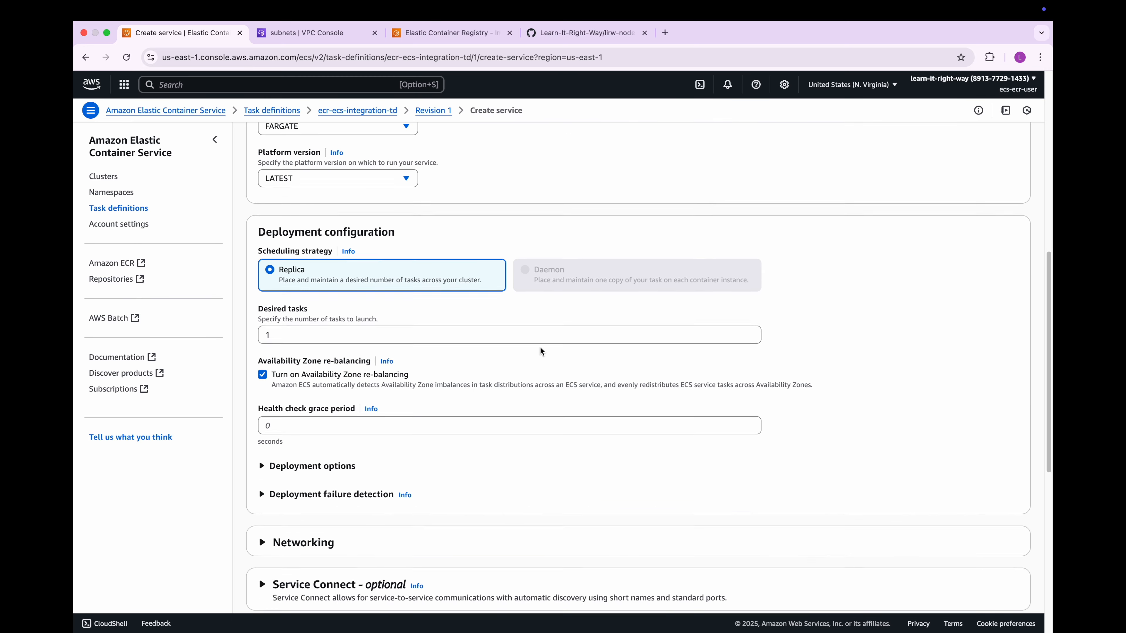
pyautogui.scroll(-10, 541, 351)
pyautogui.click(330, 244)
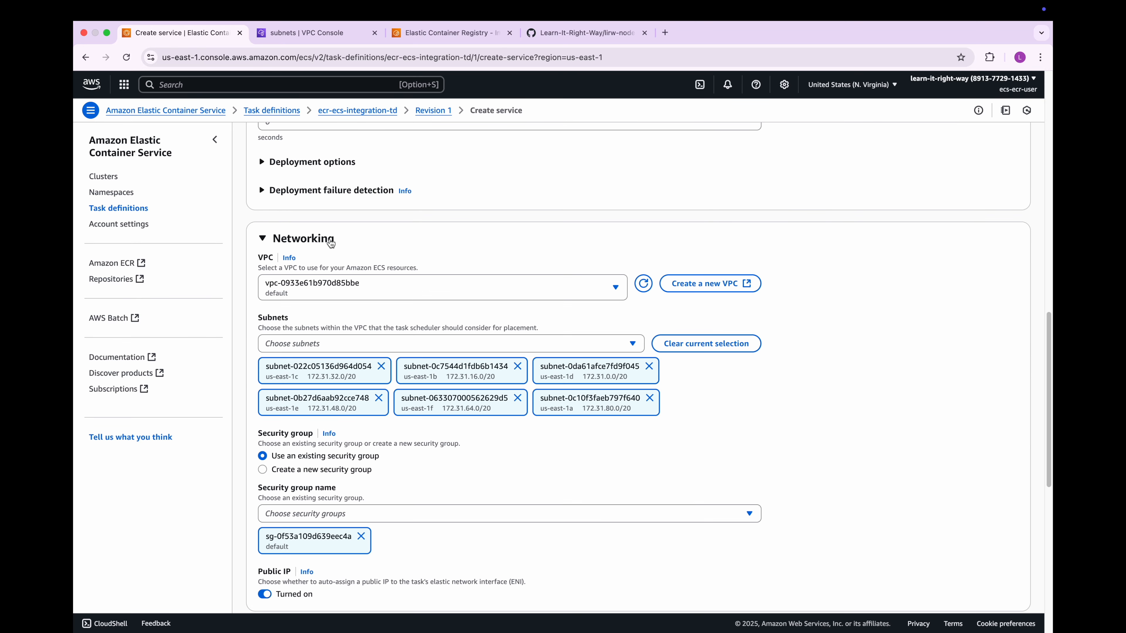
pyautogui.click(568, 288)
pyautogui.click(328, 324)
pyautogui.click(399, 366)
pyautogui.click(560, 366)
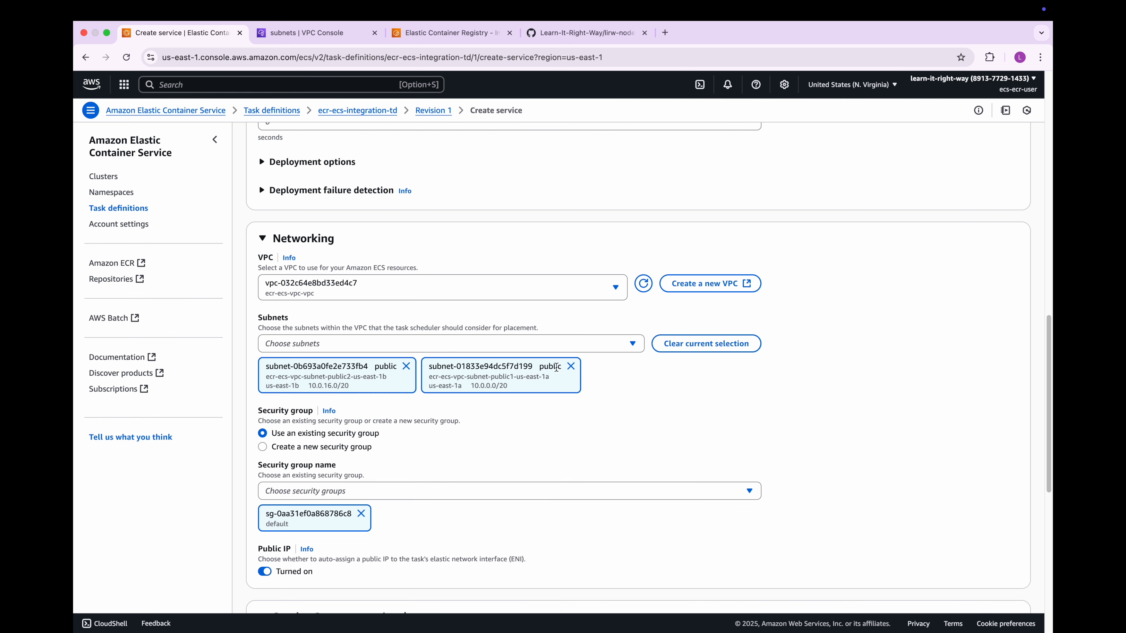
# Step: Use a new security group allowing custom TCP traffic on port 3200 from Anywhere, and create the service
pyautogui.scroll(-2, 557, 366)
pyautogui.click(336, 409)
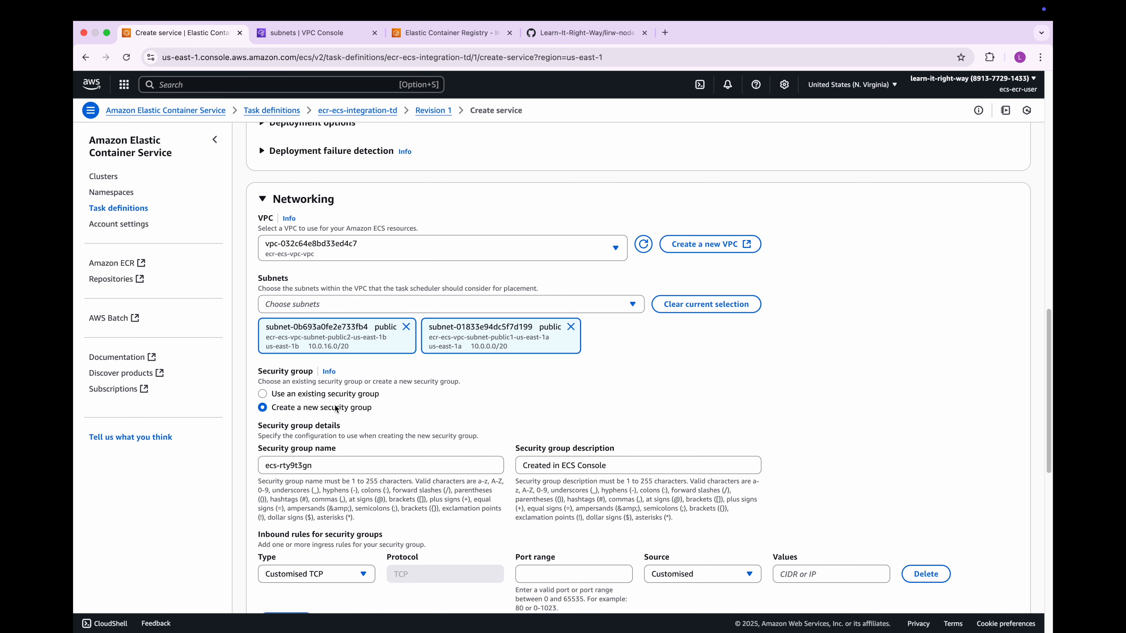
pyautogui.scroll(-4, 336, 408)
pyautogui.click(574, 415)
pyautogui.write('3200')
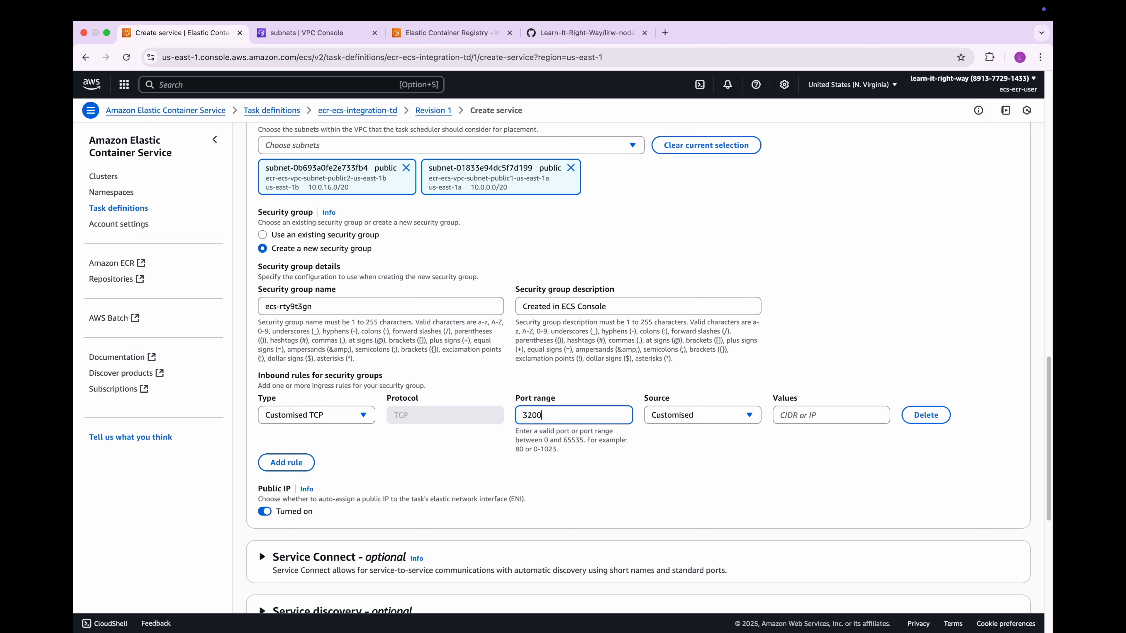
pyautogui.click(716, 415)
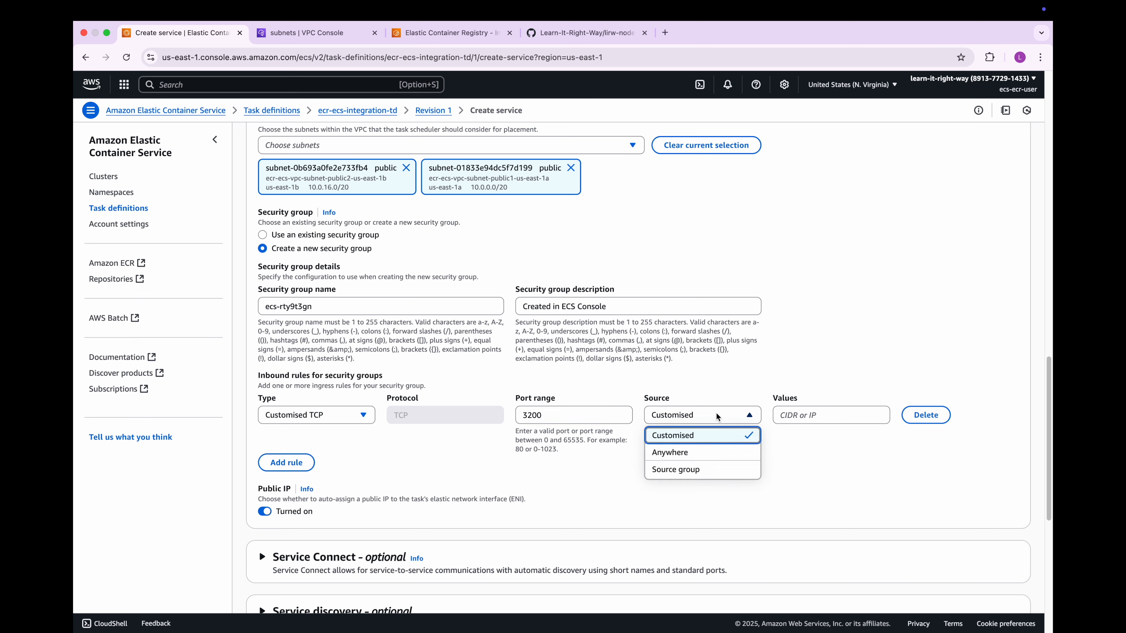
pyautogui.click(678, 450)
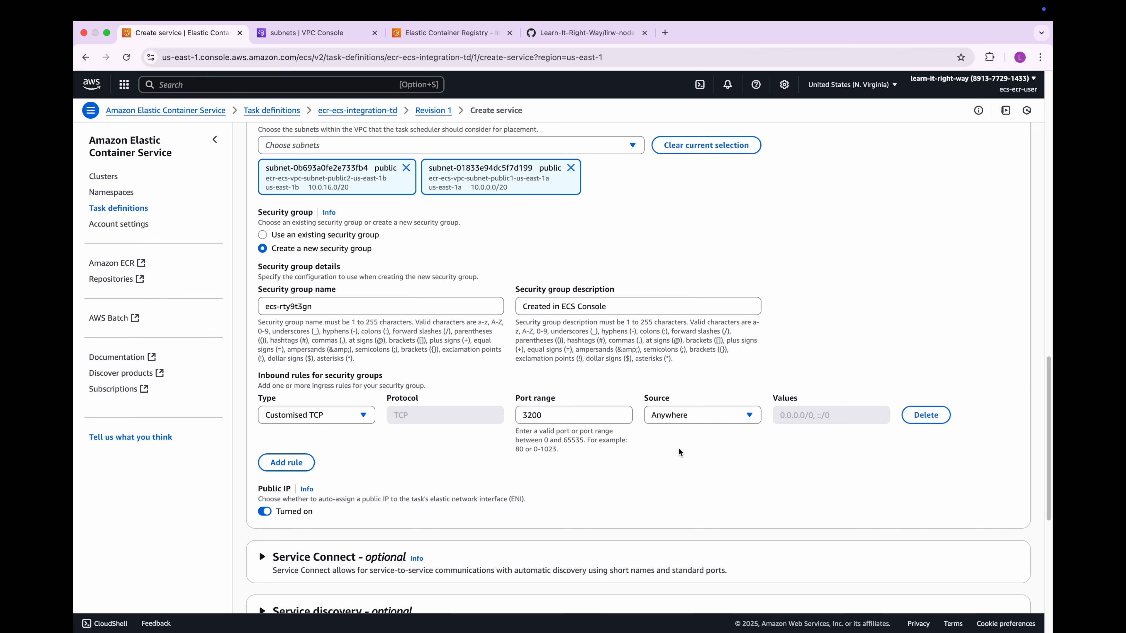
pyautogui.scroll(-8, 679, 447)
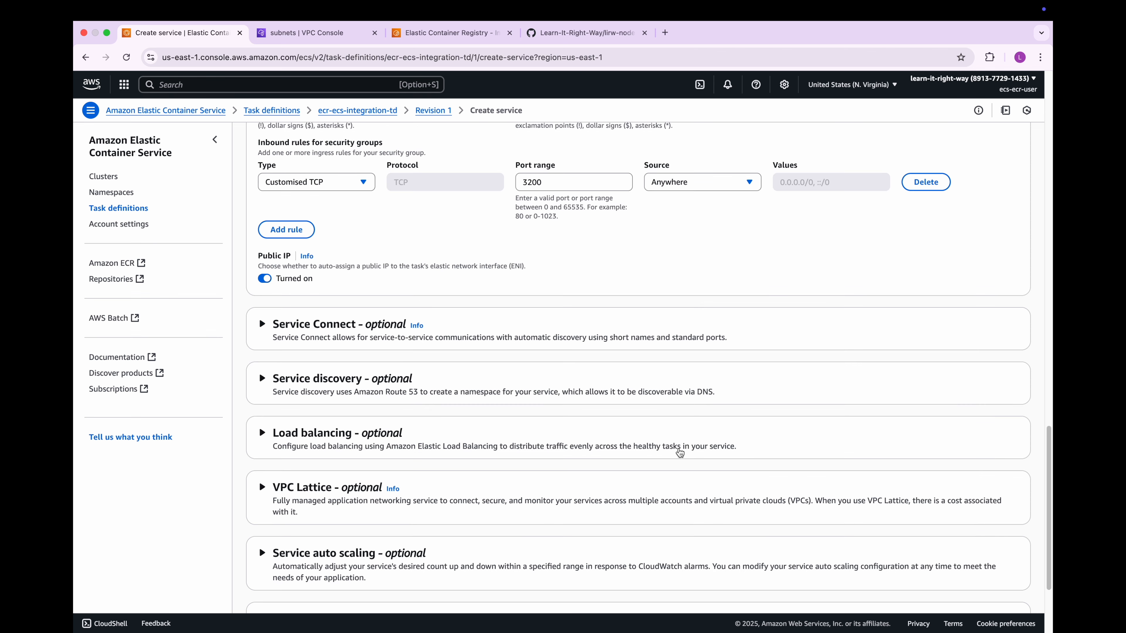
pyautogui.click(1004, 582)
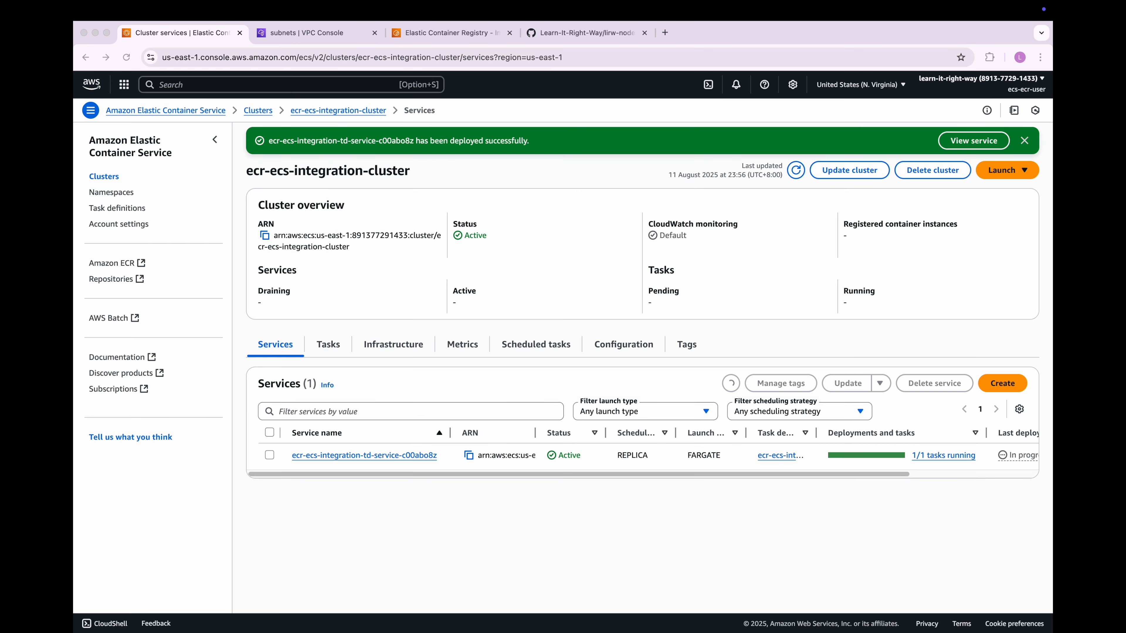
# Step: Open the deployed service's running task and look up the public IP in its configuration
pyautogui.click(355, 455)
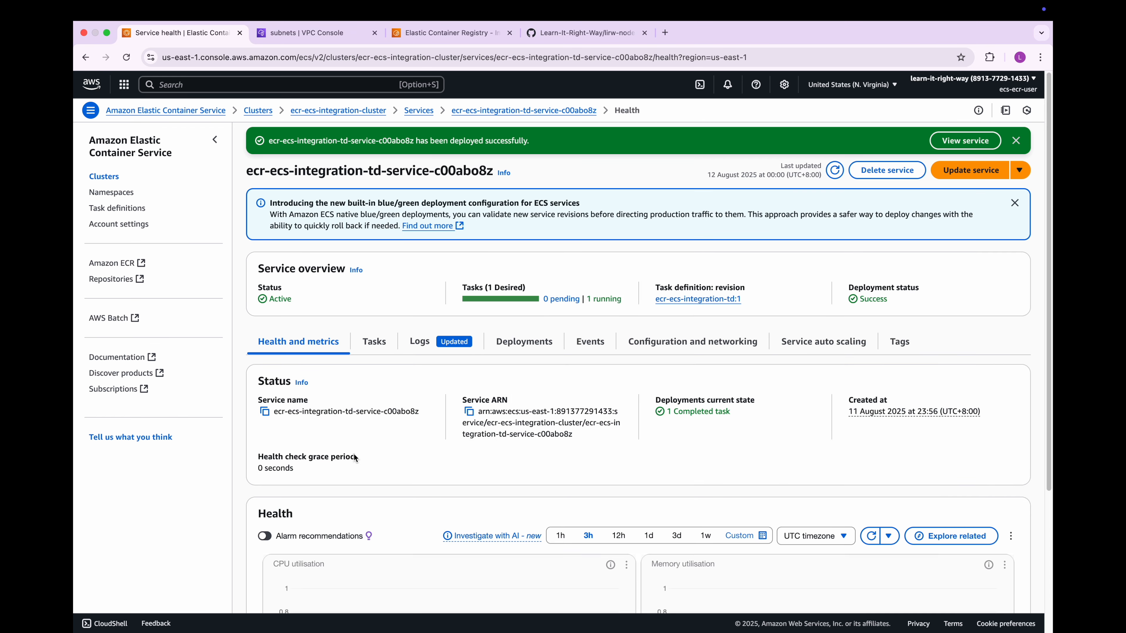
pyautogui.click(375, 341)
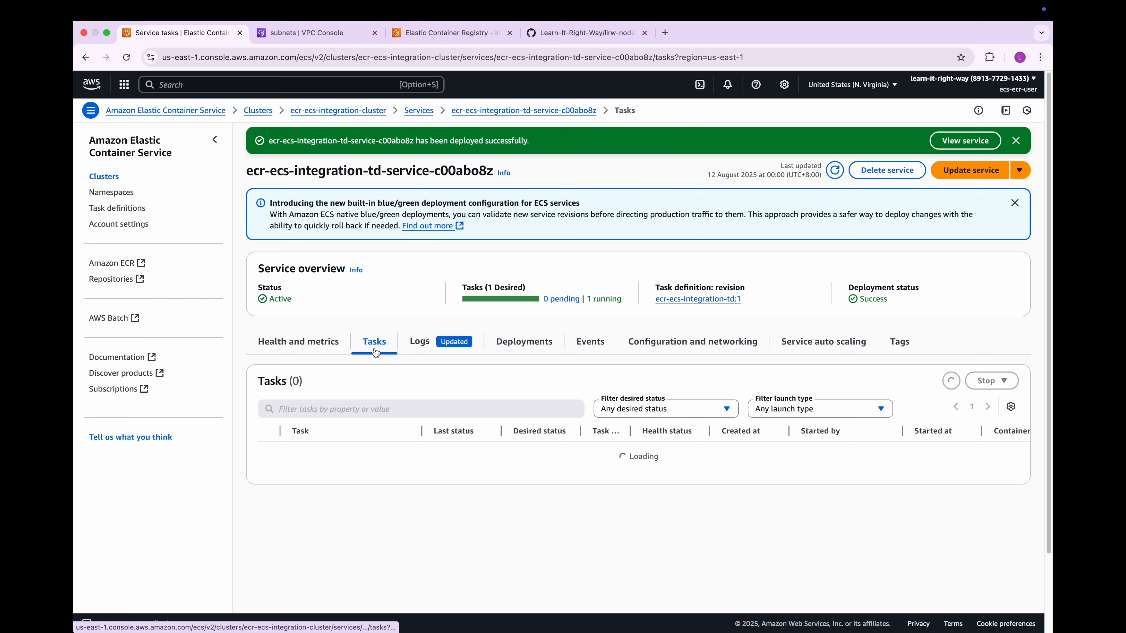
pyautogui.scroll(-2, 350, 375)
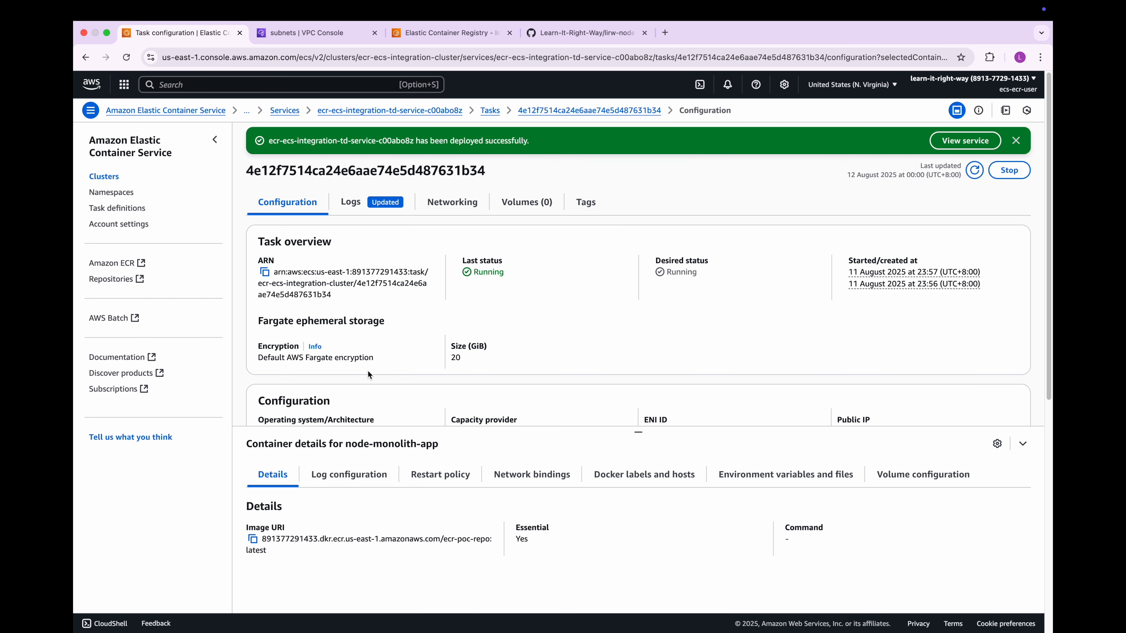
pyautogui.scroll(-4, 730, 387)
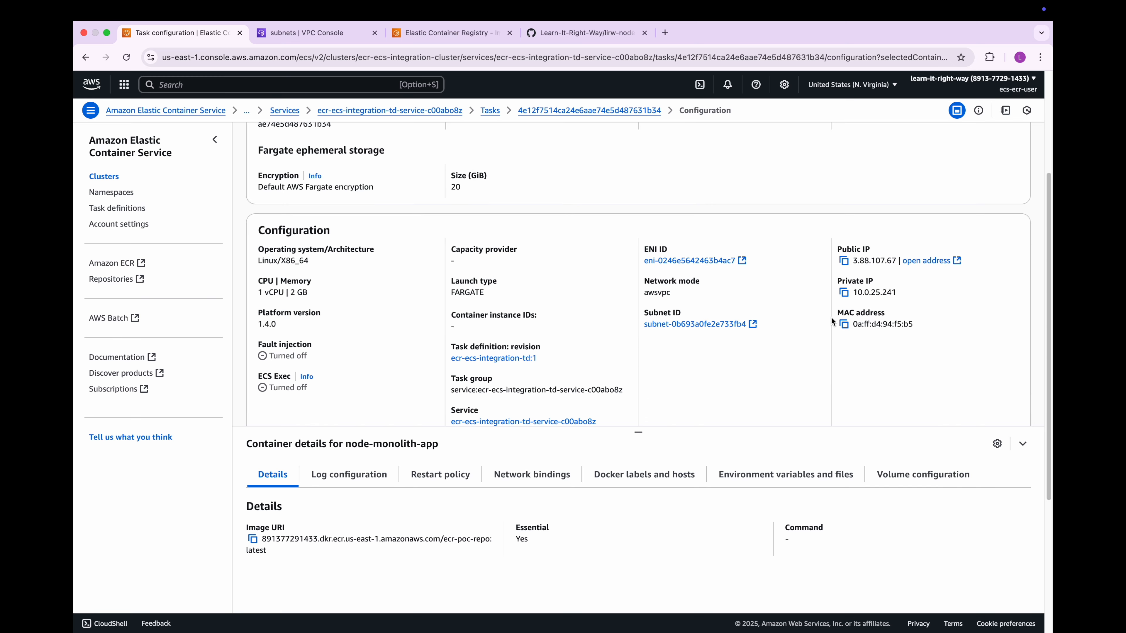
# Step: Open the task's public address in a new browser tab and load it on port 3200
pyautogui.keyDown('super'); pyautogui.click(926, 261); pyautogui.keyUp('super')
pyautogui.click(339, 39)
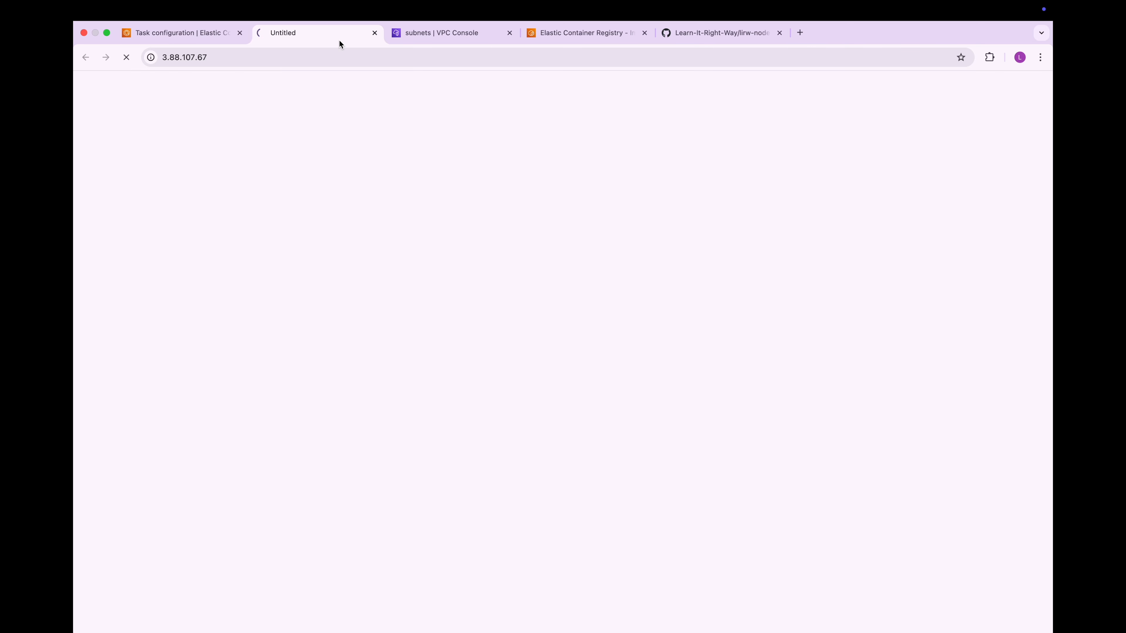
pyautogui.click(225, 55)
pyautogui.write(':3200')
pyautogui.press('Return')
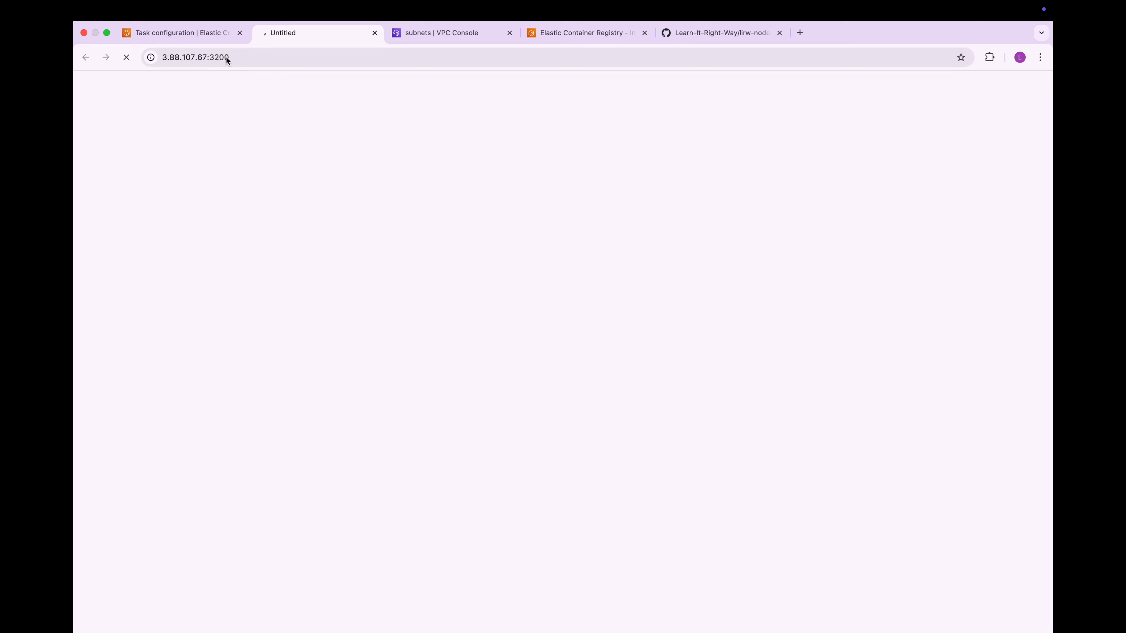